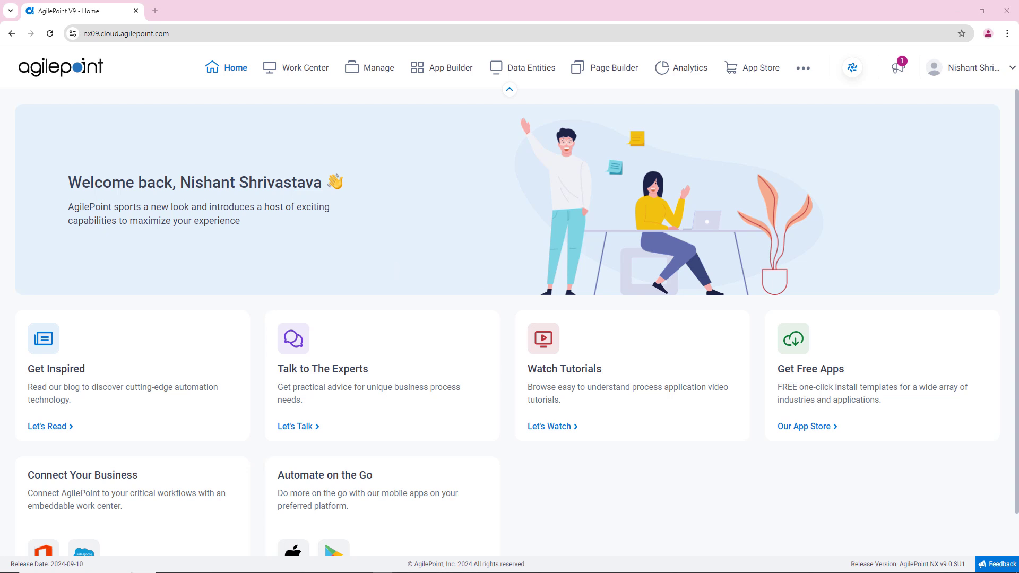
Open App Builder in a new browser tab and start creating a new Form-Based App.
right_click(452, 73)
click(467, 81)
click(186, 11)
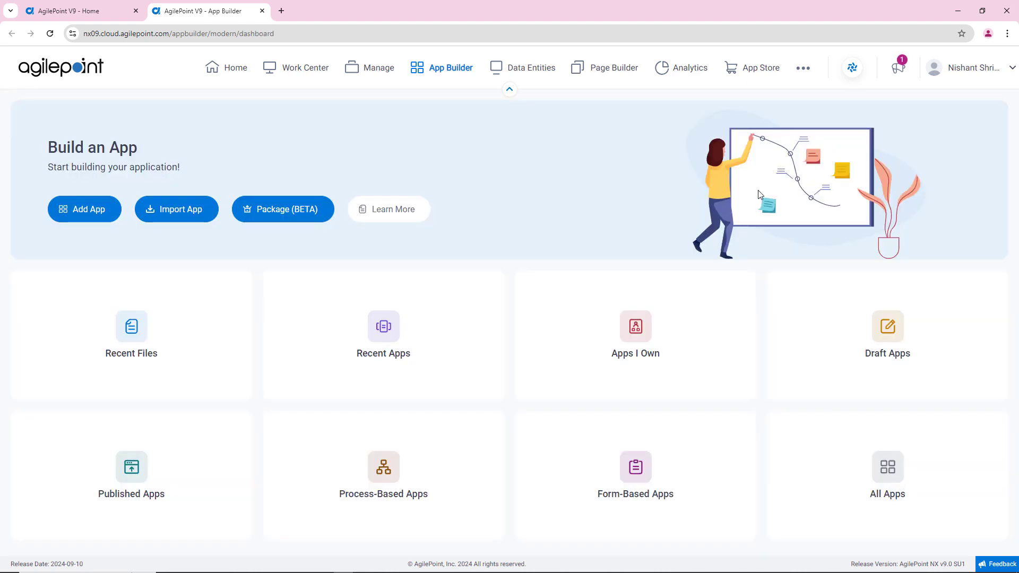
click(85, 209)
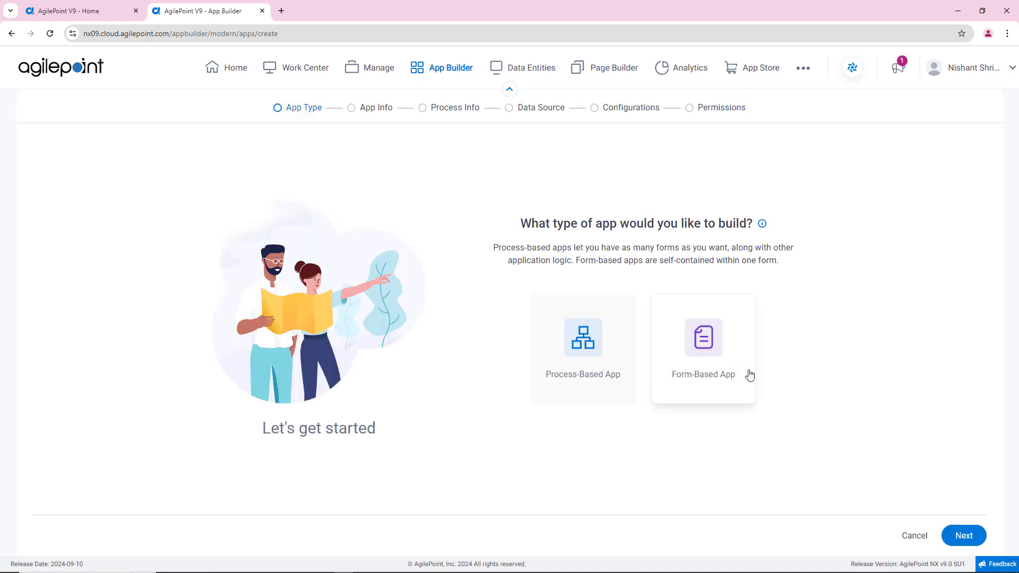
click(731, 380)
click(964, 535)
Name the app "Home Inspection LD", assign the Accounting And Finance category, and continue past the app info.
click(576, 221)
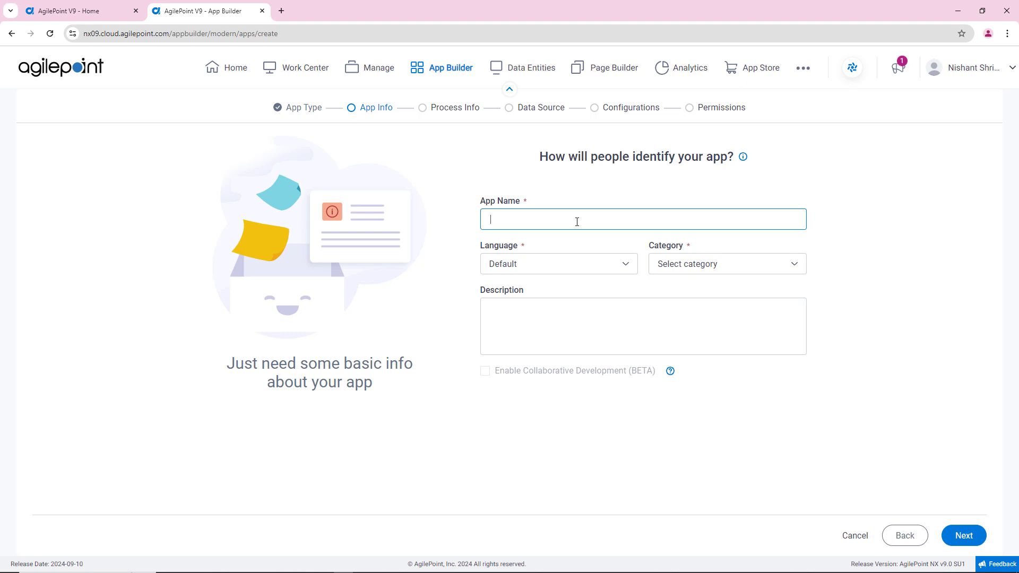
text(Home Inspection LD)
click(711, 264)
click(710, 303)
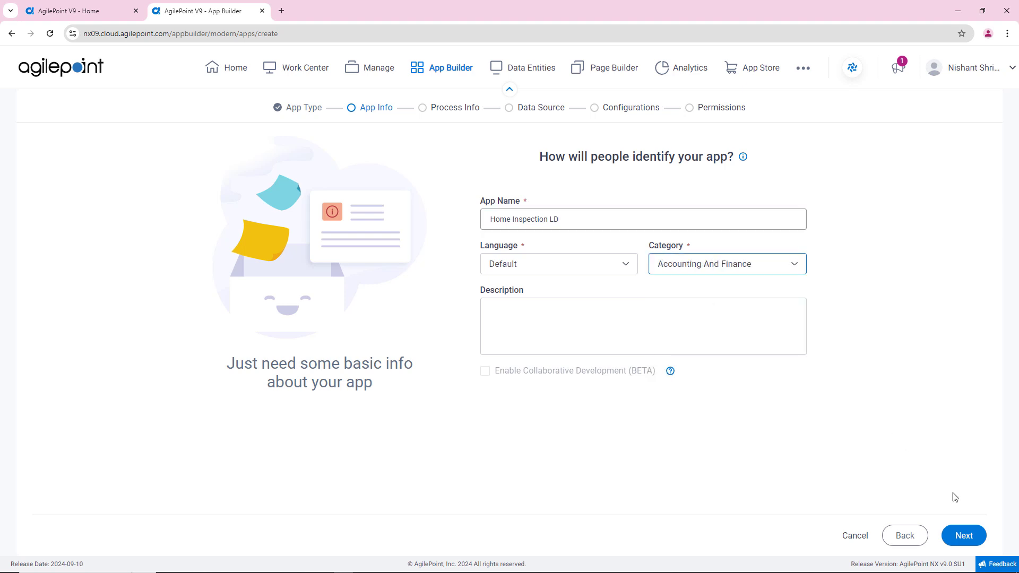
click(965, 535)
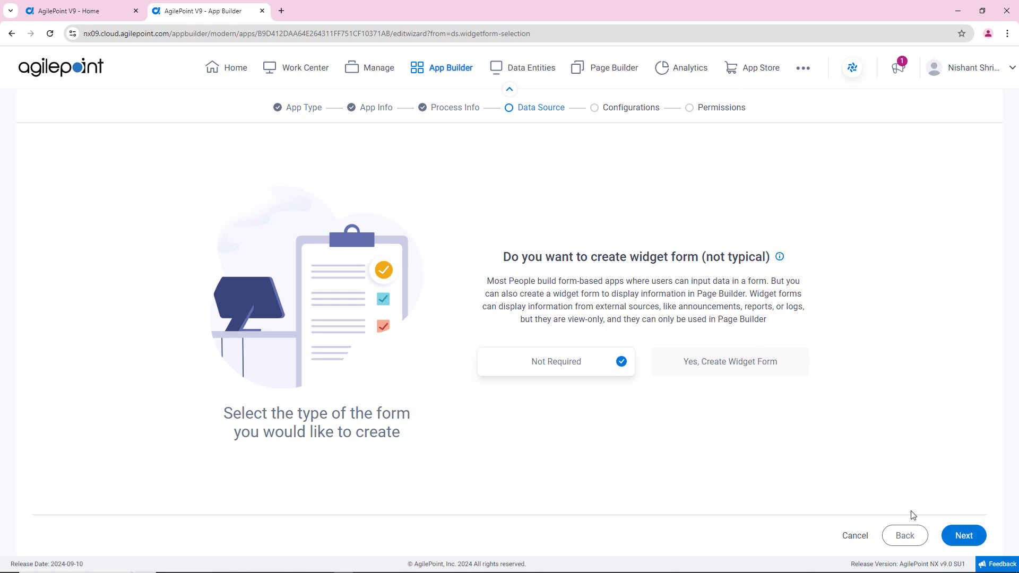
Keep the widget form as Not Required and have the form created with AI using the Let AI Decide option.
click(963, 537)
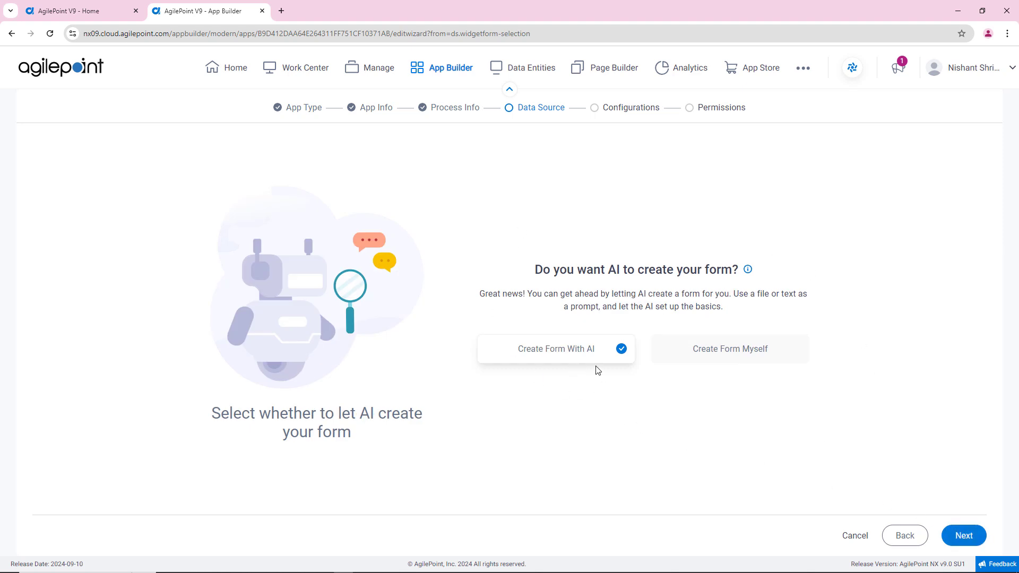
click(963, 536)
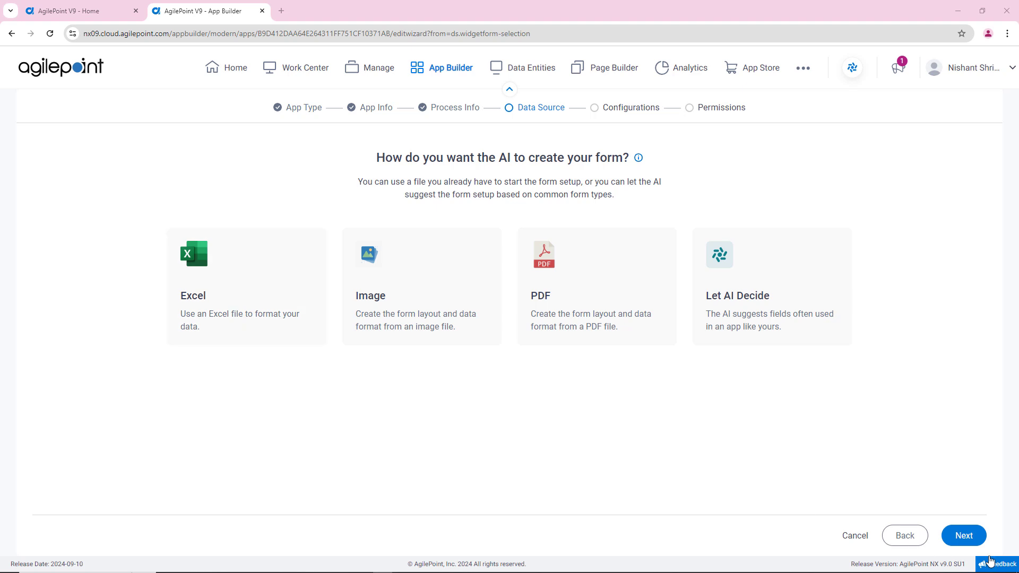
click(968, 536)
click(783, 327)
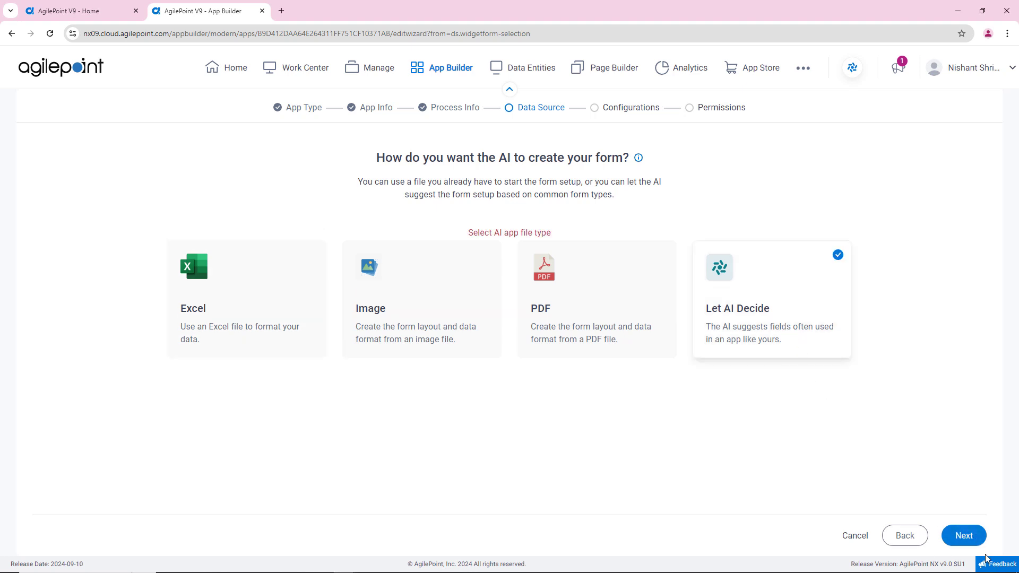
click(967, 536)
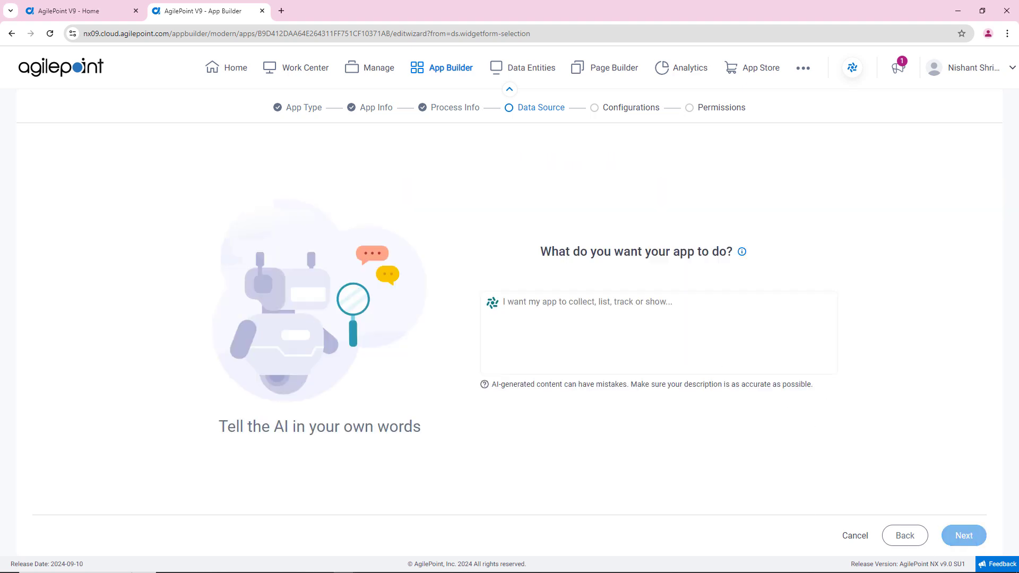
Submit the AI prompt "I want to build an app that tracks home inspections" to generate the suggested fields.
click(585, 312)
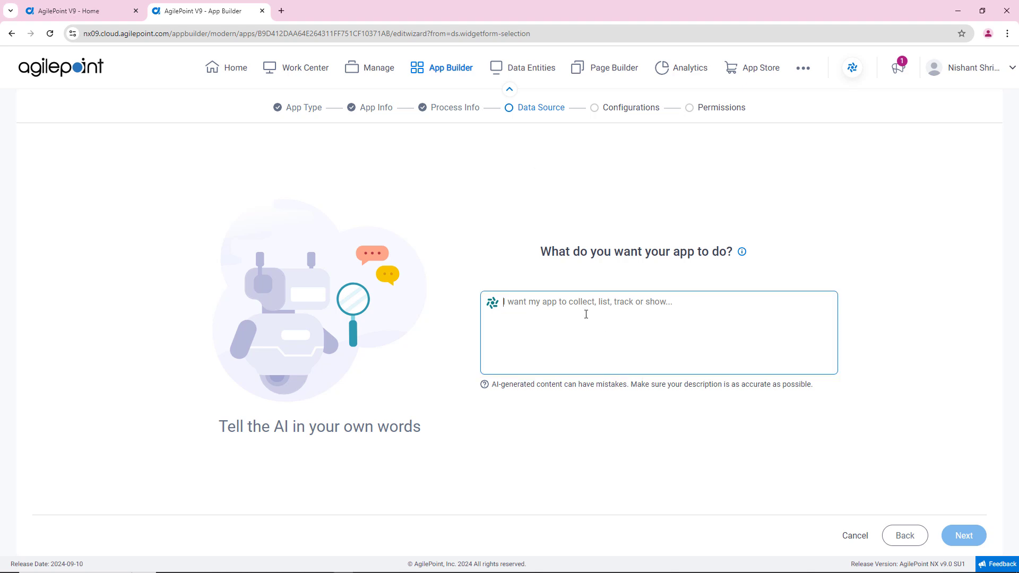
text(I want to build an app that tracks home inspections)
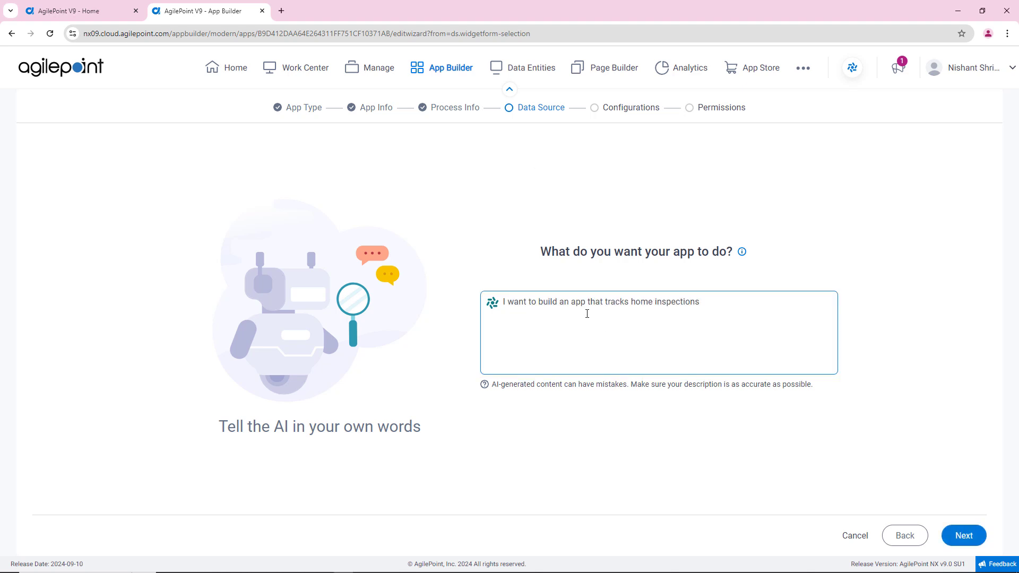
click(965, 534)
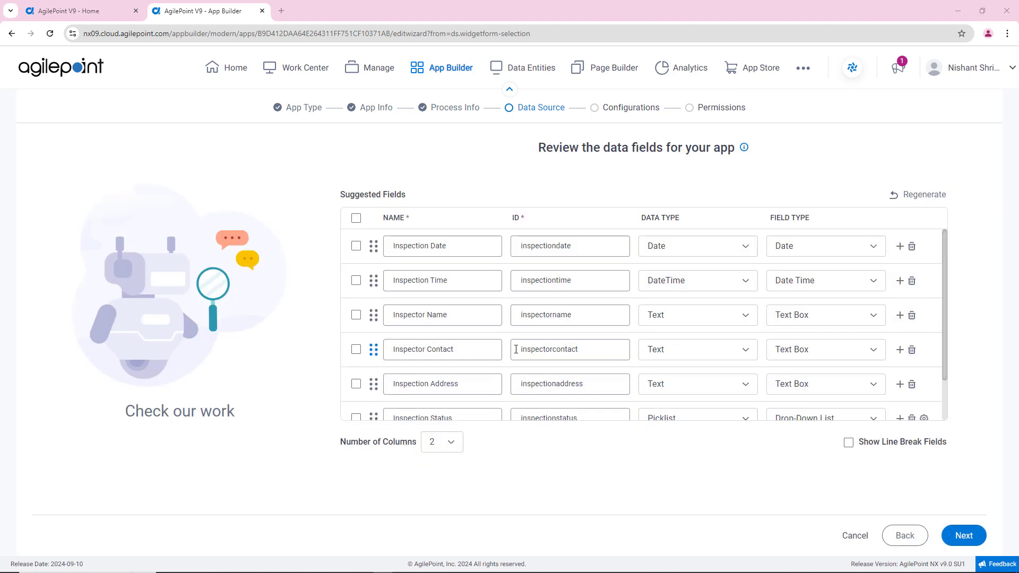
Add an "Inspection ID" field with the Sequence Number data type and place it first in the field list.
click(516, 349)
scroll(505, 316, down, 1)
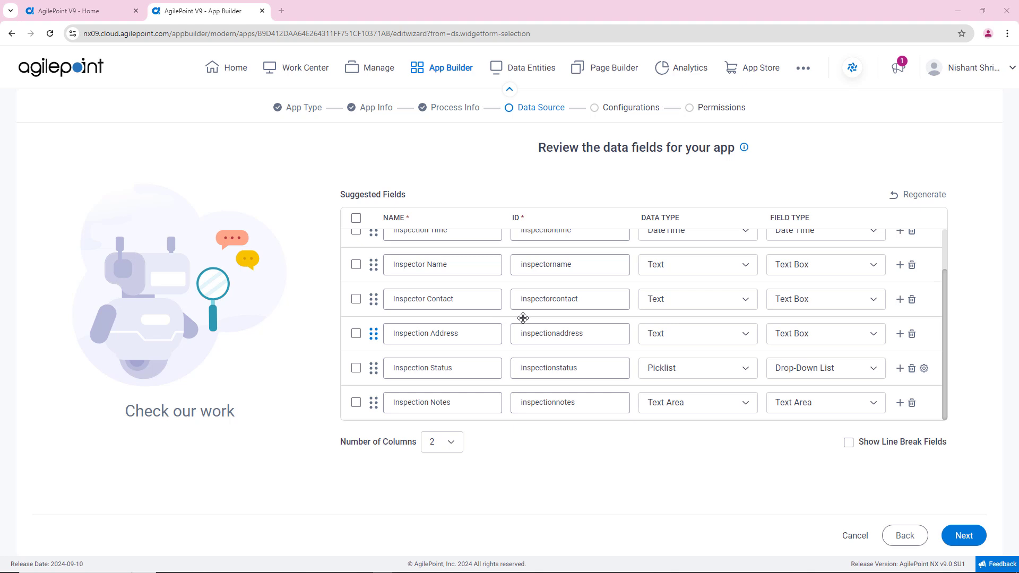
scroll(522, 317, up, 2)
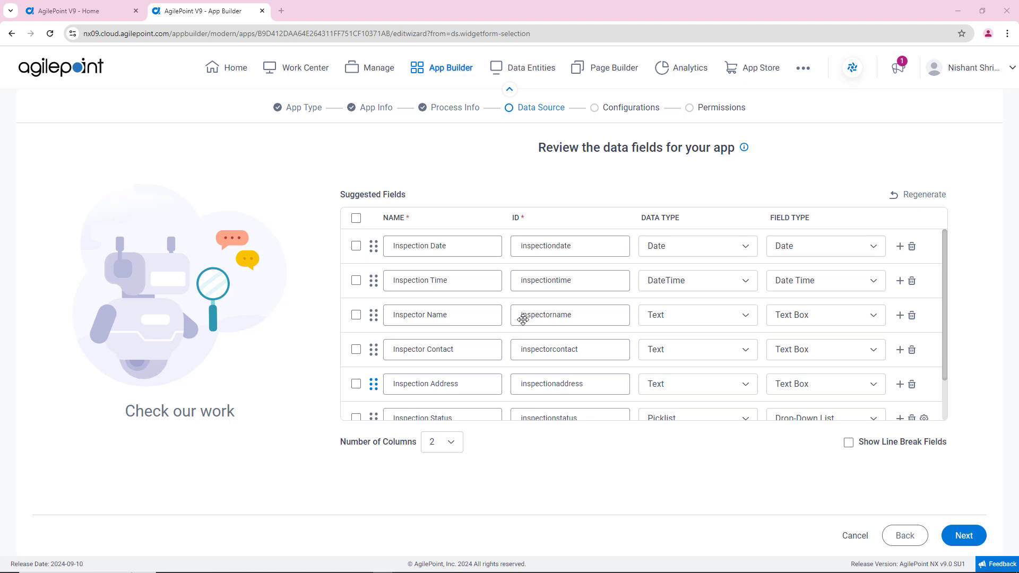
click(899, 247)
double_click(443, 284)
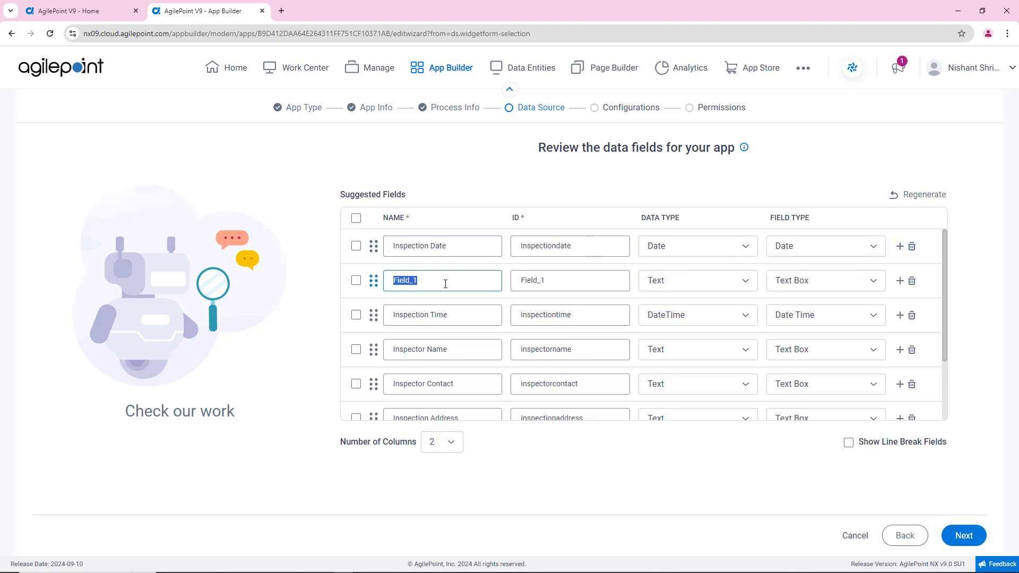
text(Inspection ID)
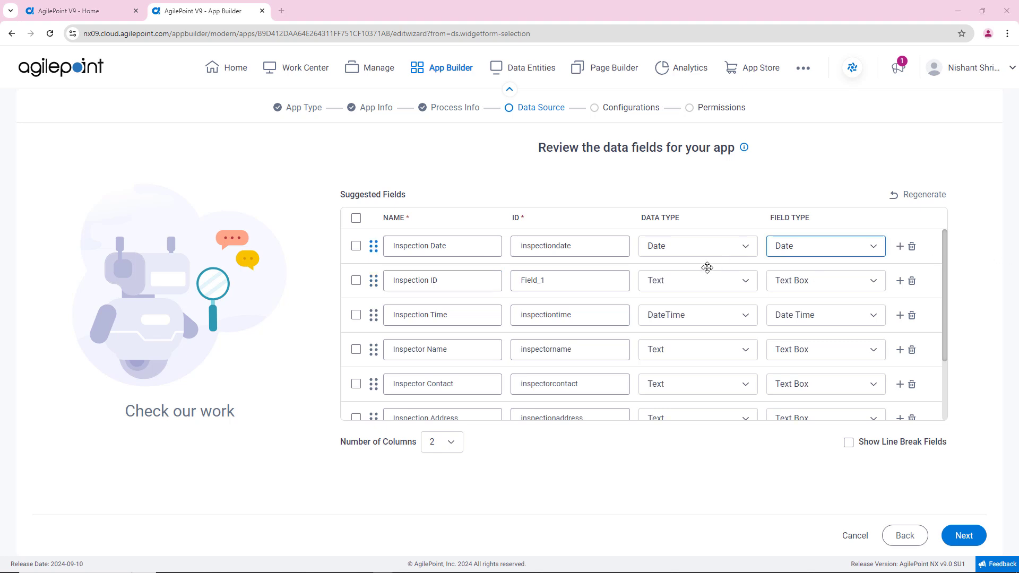
click(680, 283)
click(685, 321)
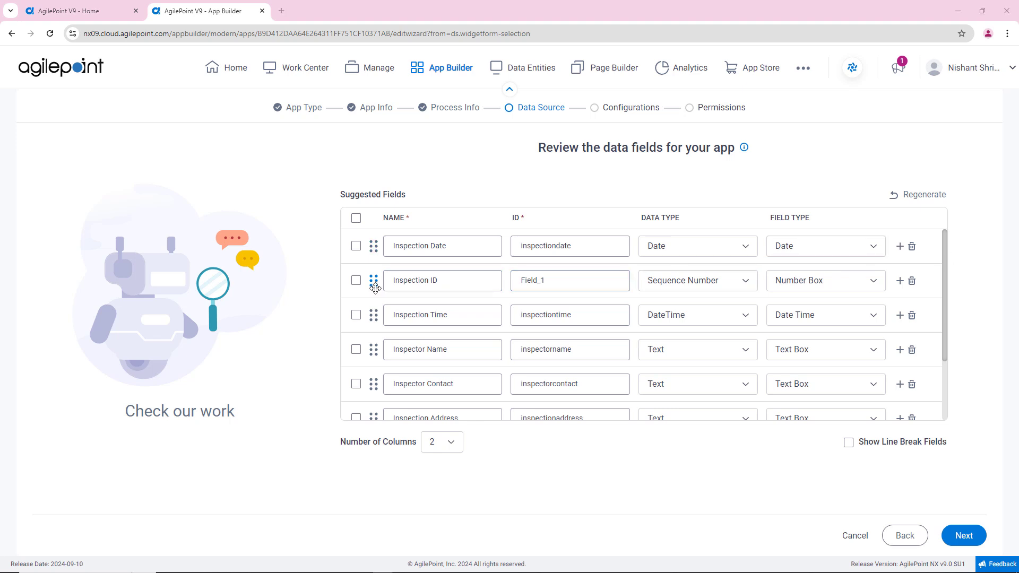
drag(374, 288, 372, 250)
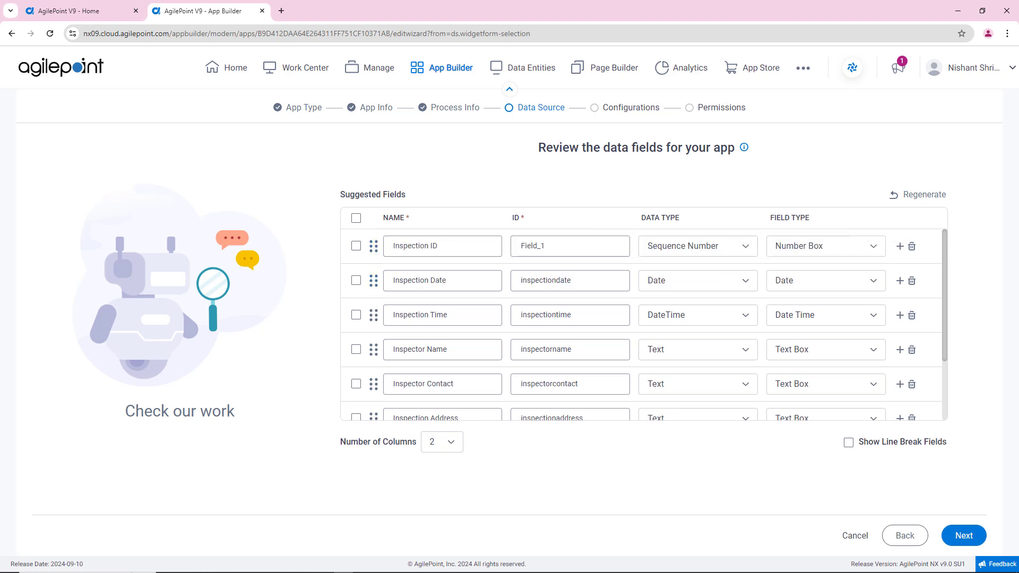
Change the Inspection Address field's data type to Text Area and move it directly below Inspection ID.
scroll(535, 368, down, 3)
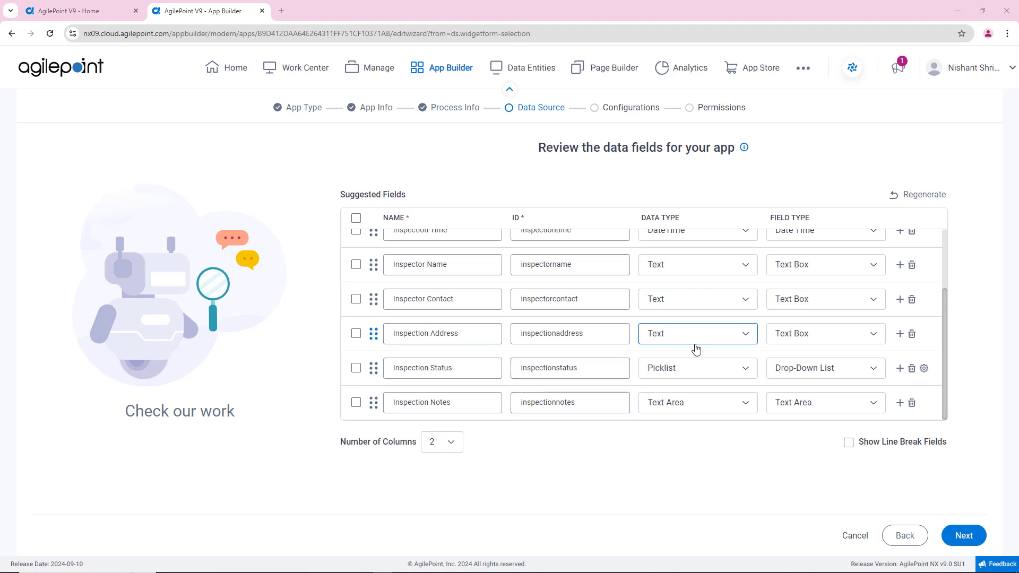
click(741, 336)
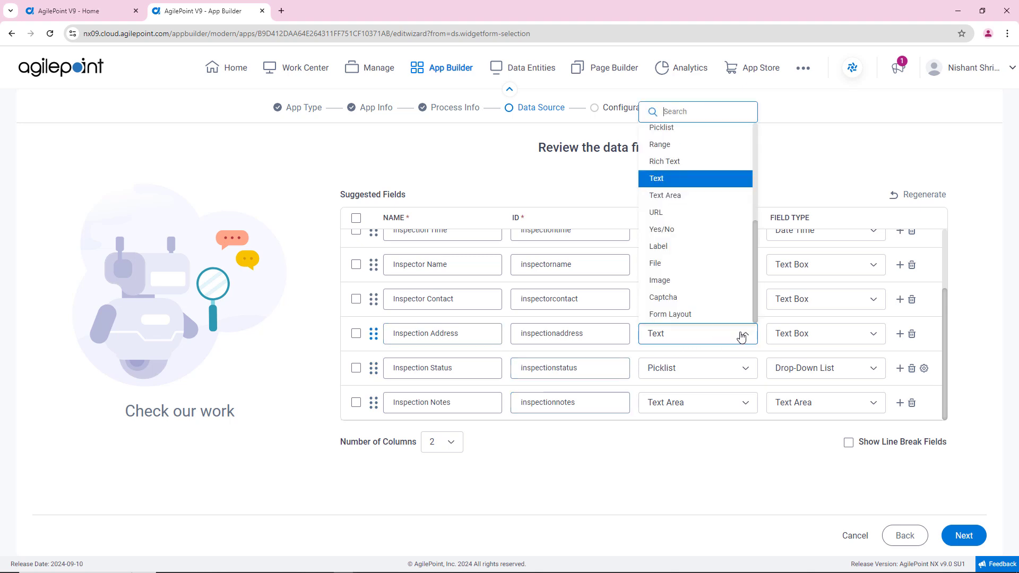
click(689, 204)
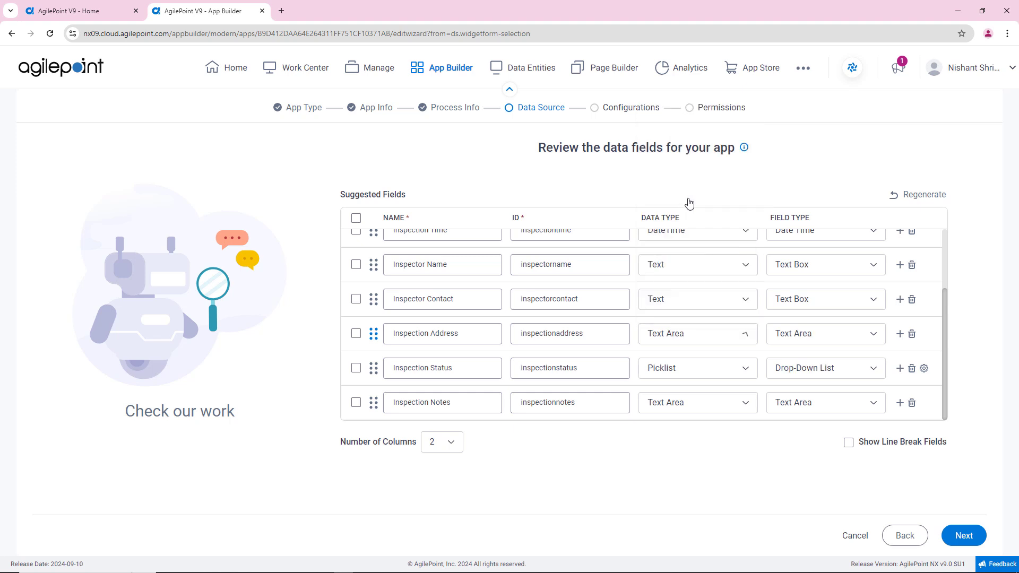
drag(375, 336, 378, 271)
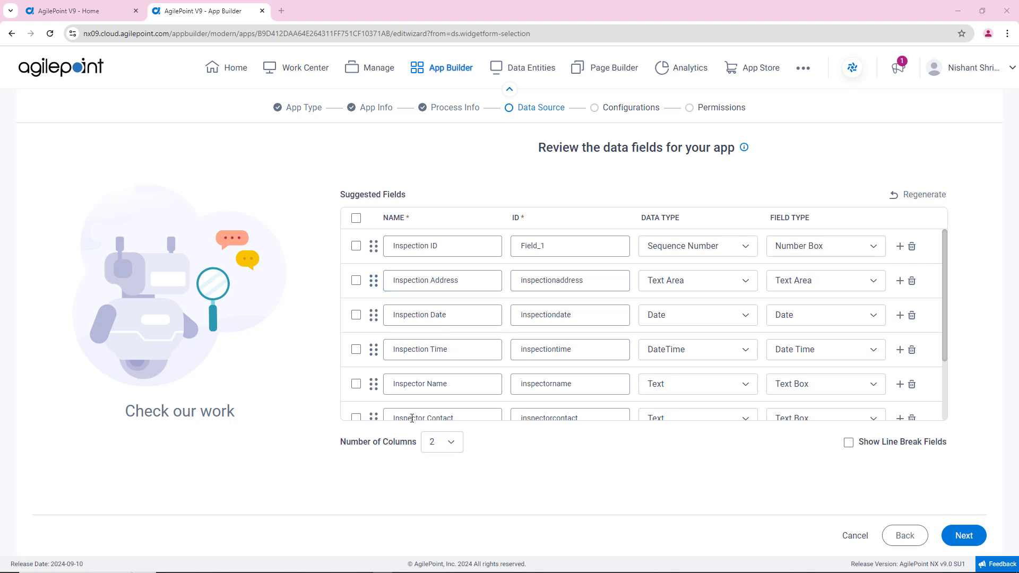
Move the Inspector Contact field directly below Inspection ID and set its data type to Email.
drag(373, 416, 374, 276)
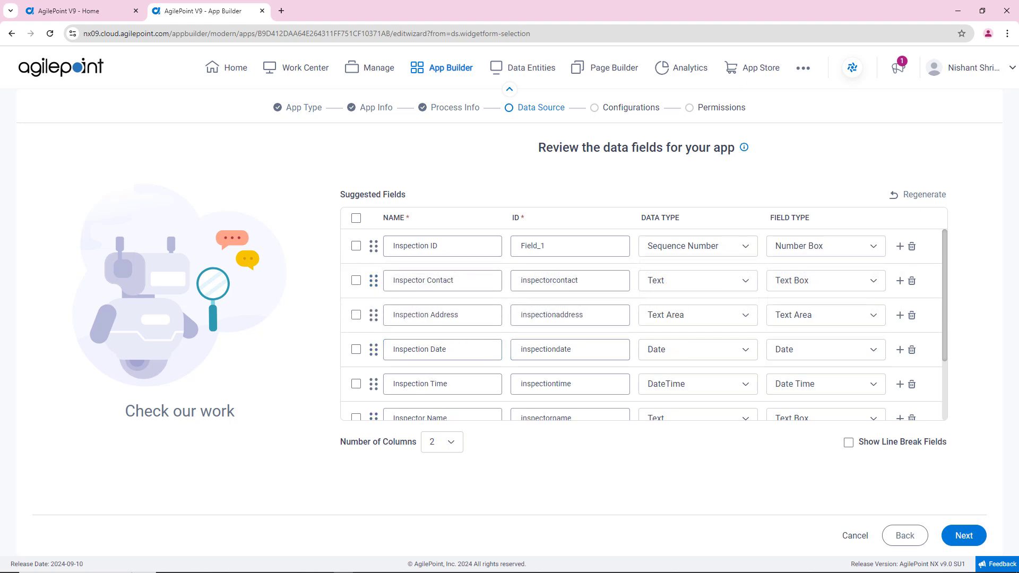
click(698, 282)
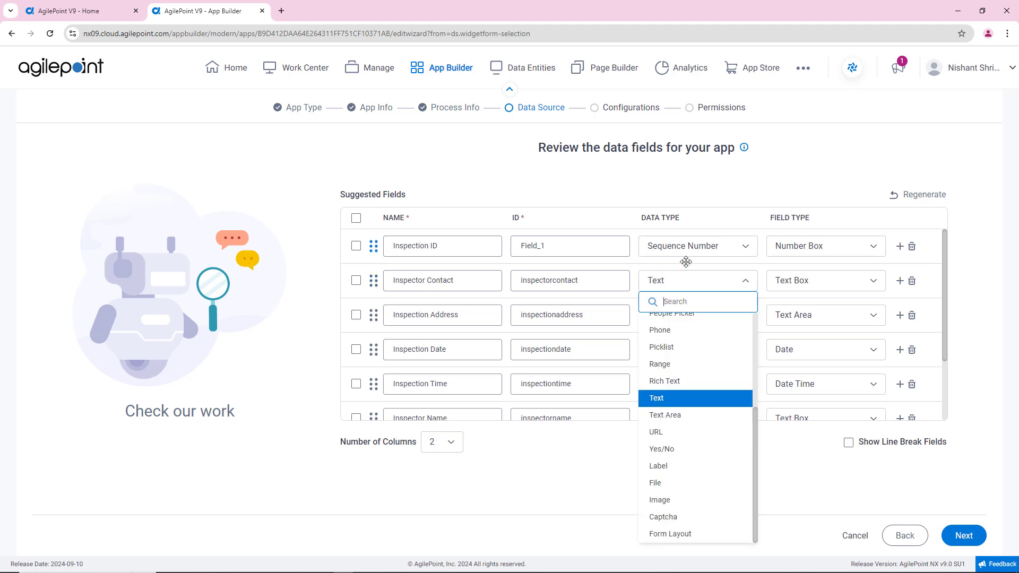
text(email)
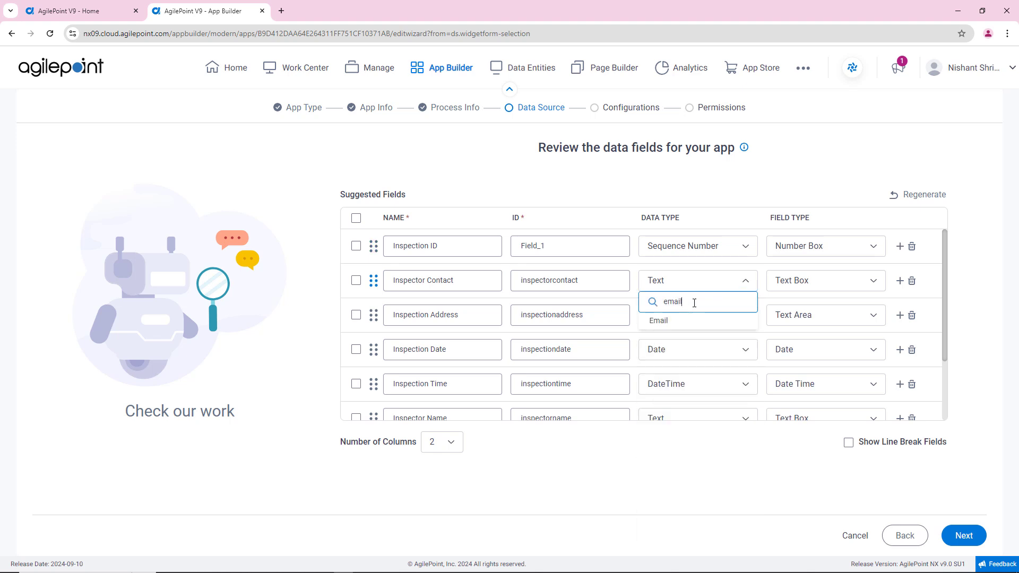
click(680, 321)
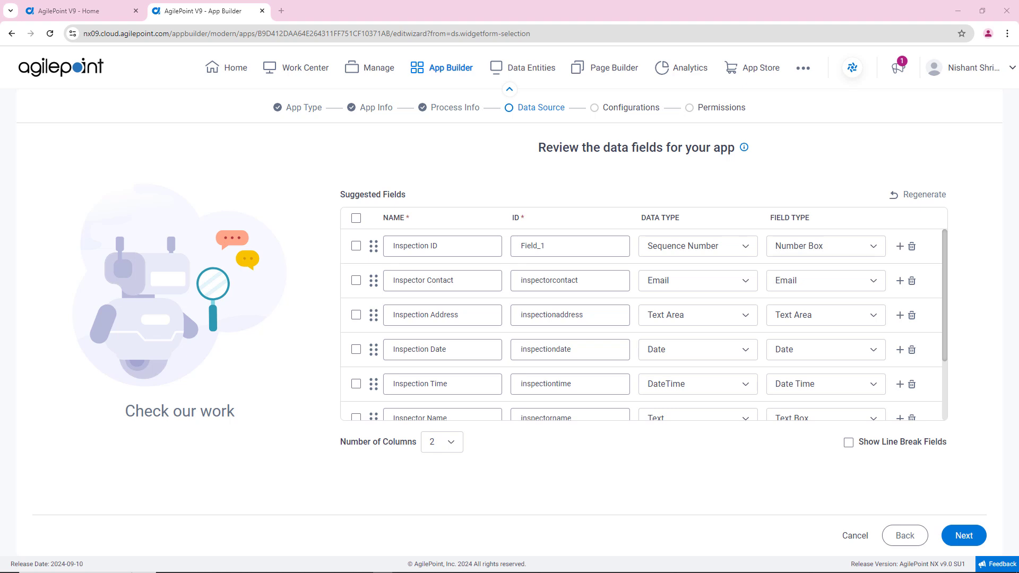
Add a field named "Homeowner Name" directly below Inspector Contact.
click(900, 281)
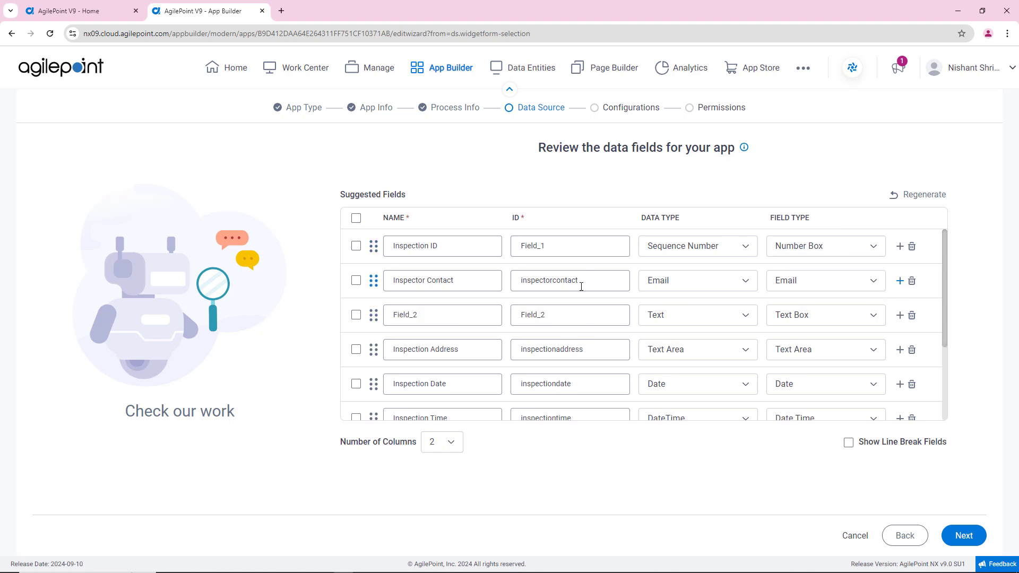
double_click(467, 320)
text(Homeowner Name)
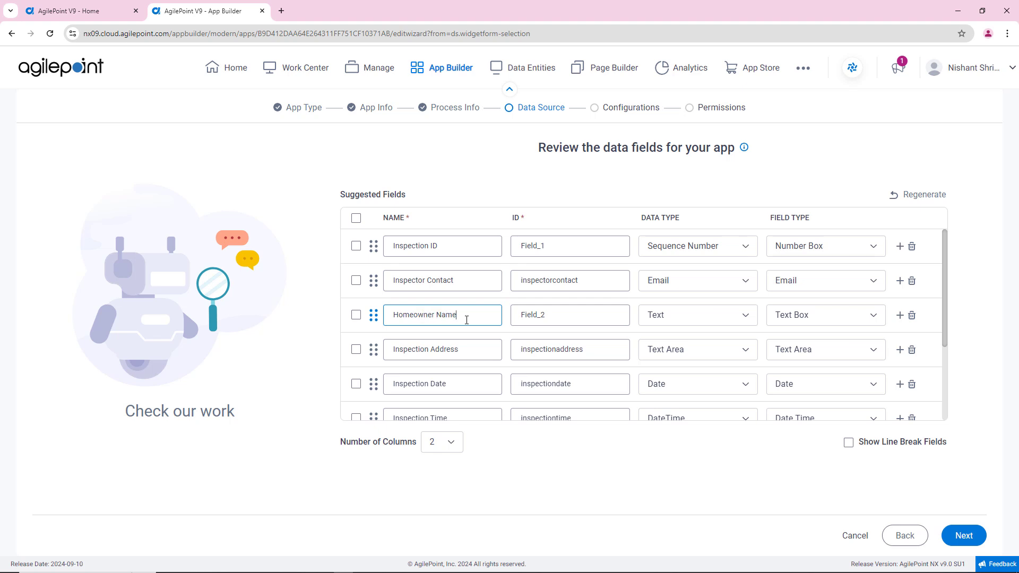
key(Tab)
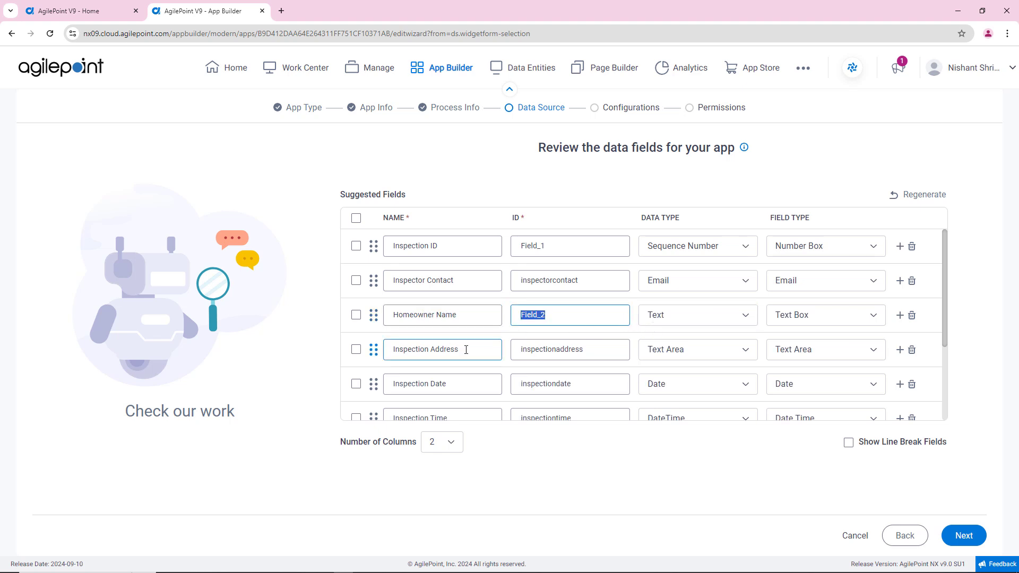
Add a "Homeowner Contact" field below Homeowner Name and set its data type to Phone.
click(899, 315)
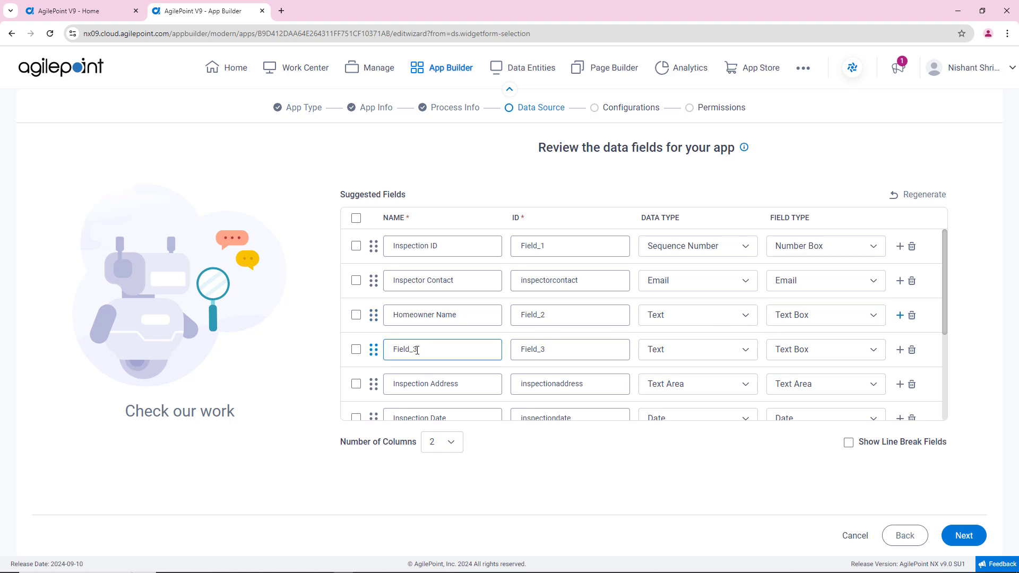
text(Homeowner Contact)
click(682, 350)
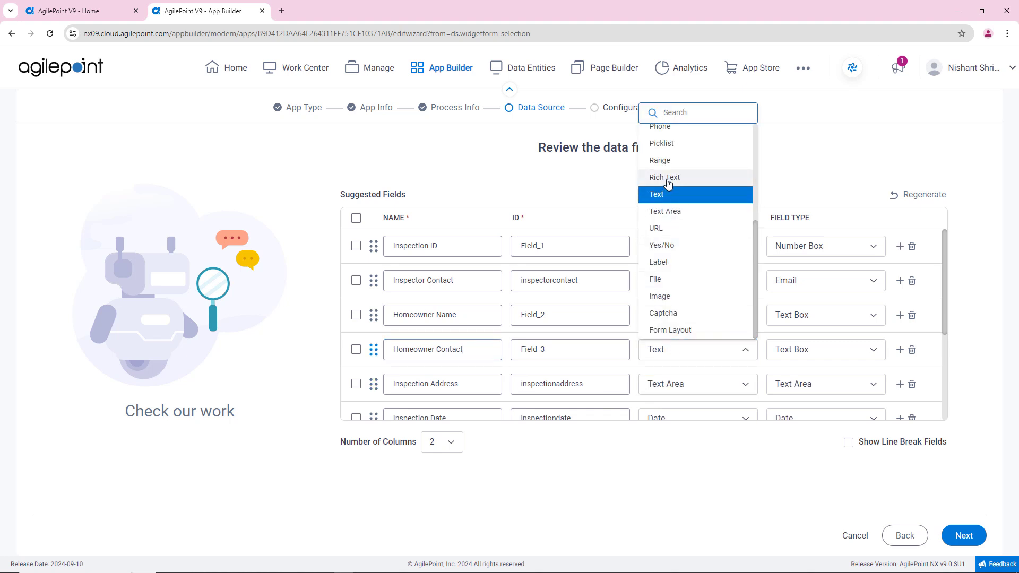
click(669, 132)
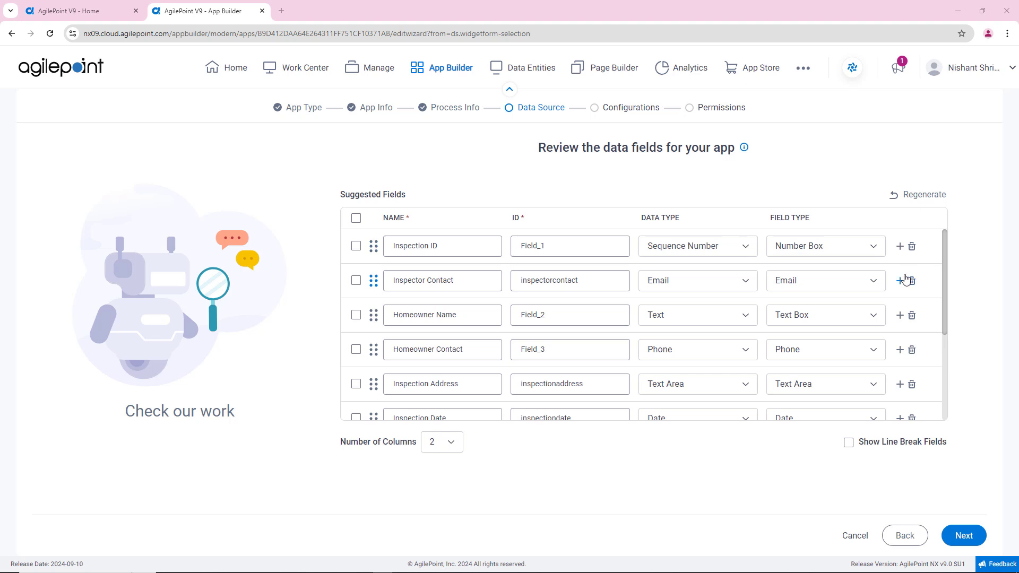
Add a field named "Inspection Type" directly below Homeowner Name and set its data type to Picklist.
click(899, 315)
double_click(454, 351)
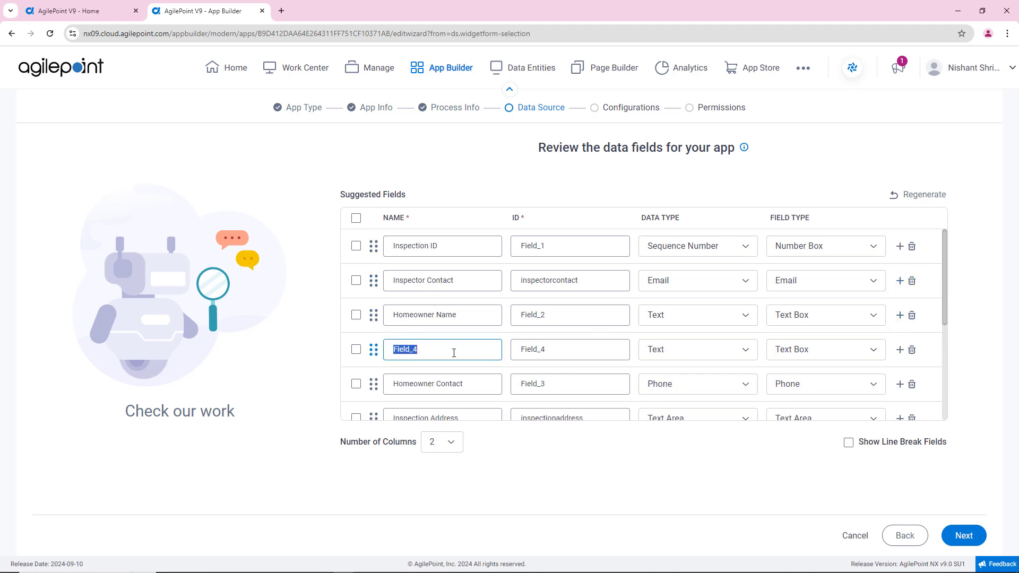
text(Inspection Type)
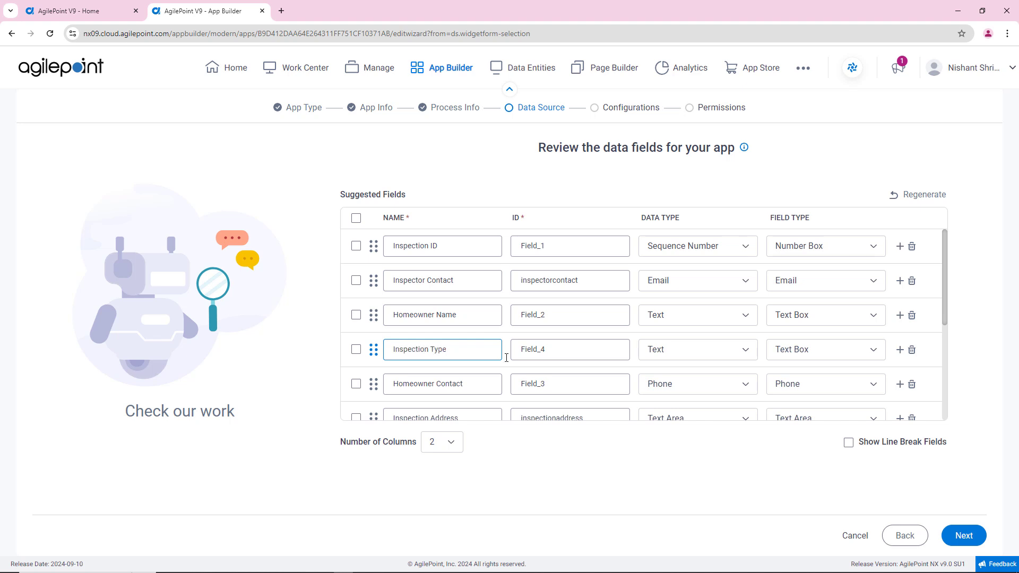
click(698, 351)
text(pi)
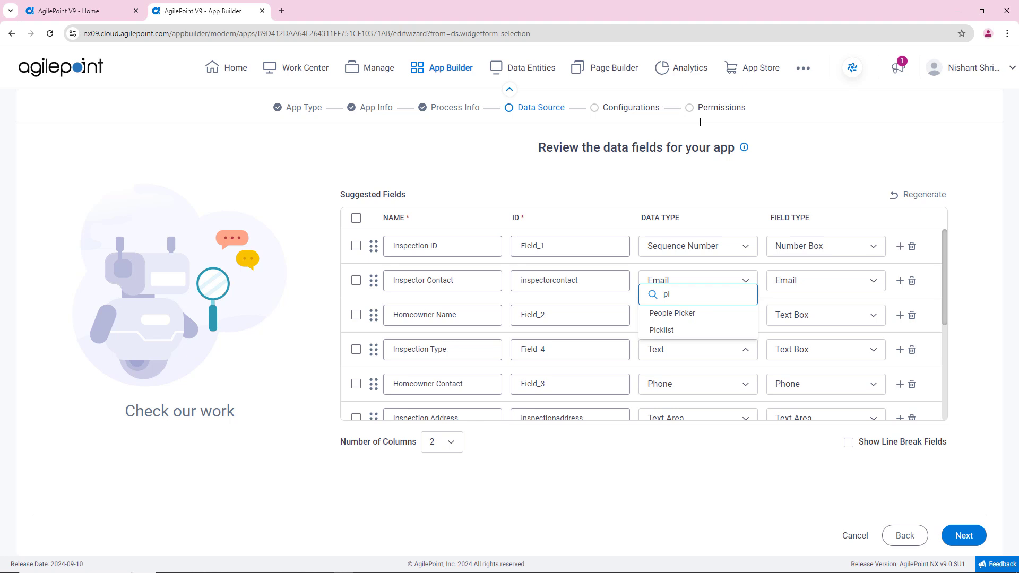
key(Down)
key(Down)
key(Return)
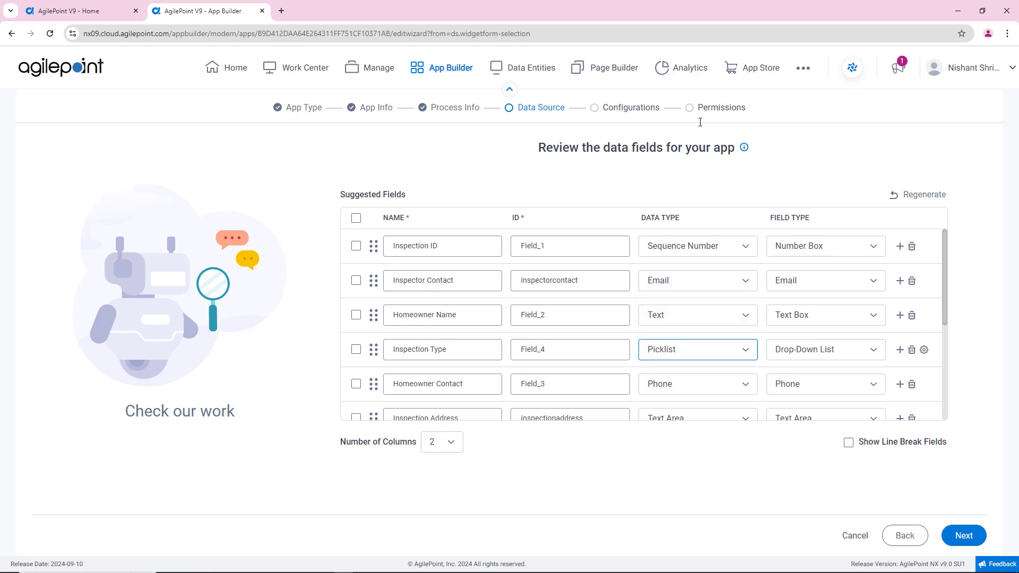
Generate the Inspection Type picklist's options with AI from the description "Home Inspection Type" and review them.
click(923, 350)
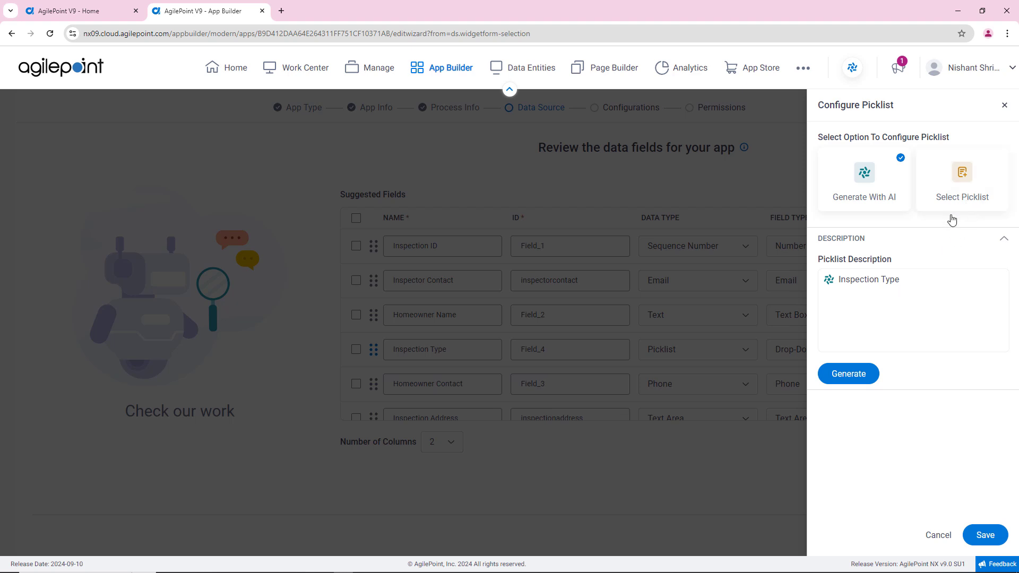
click(839, 279)
text(Home)
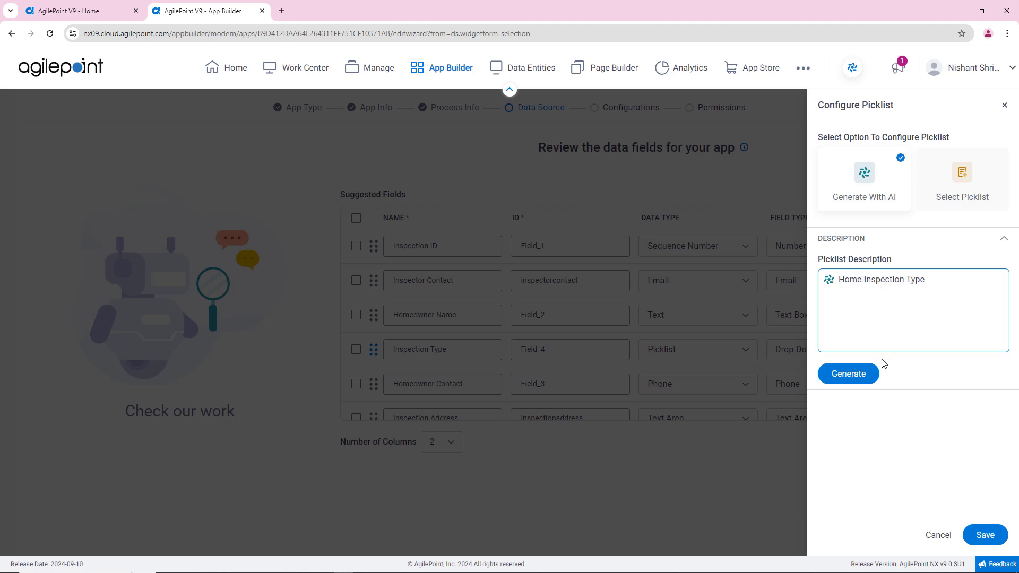
click(850, 376)
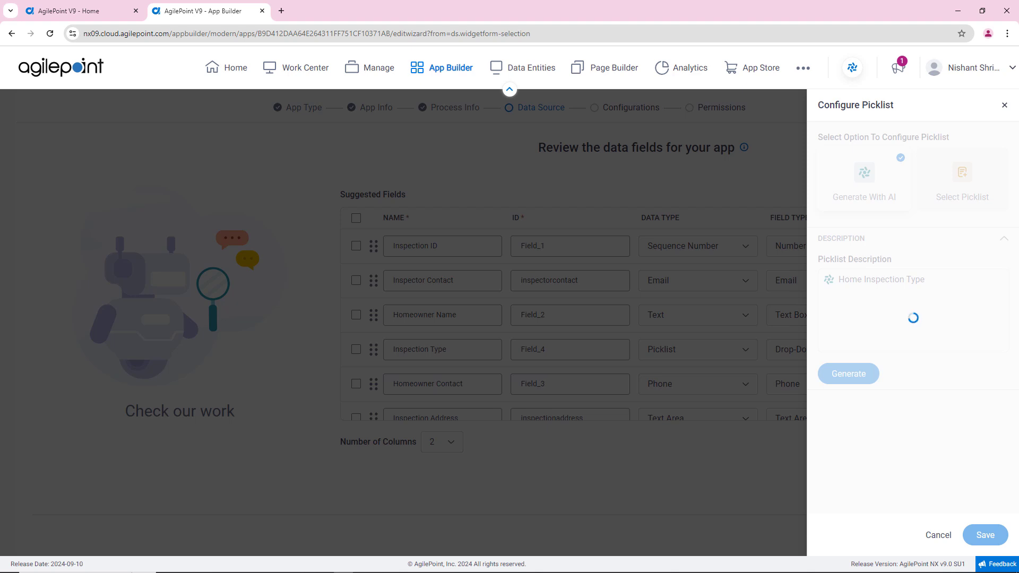
scroll(933, 400, down, 1)
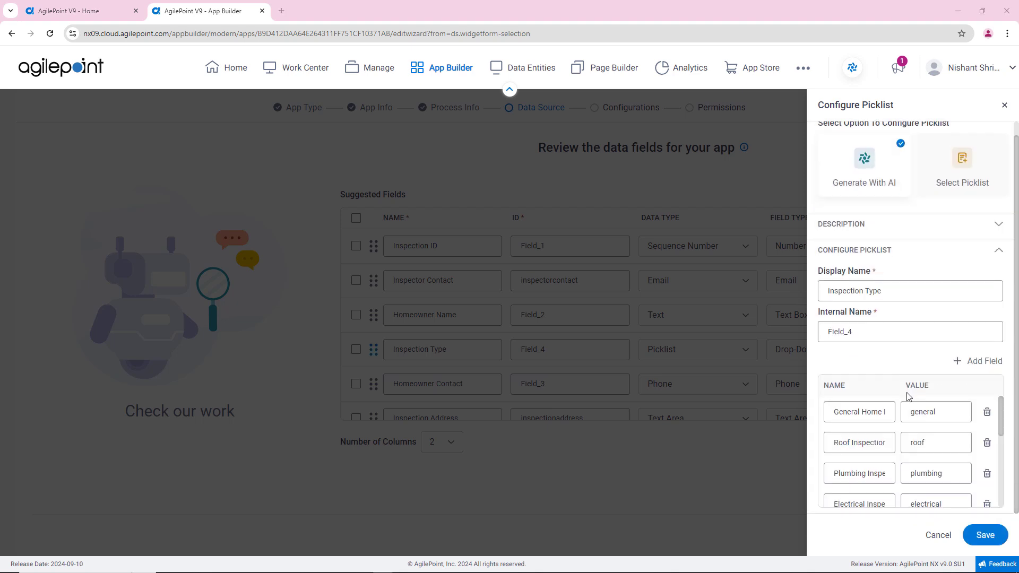
scroll(902, 403, down, 3)
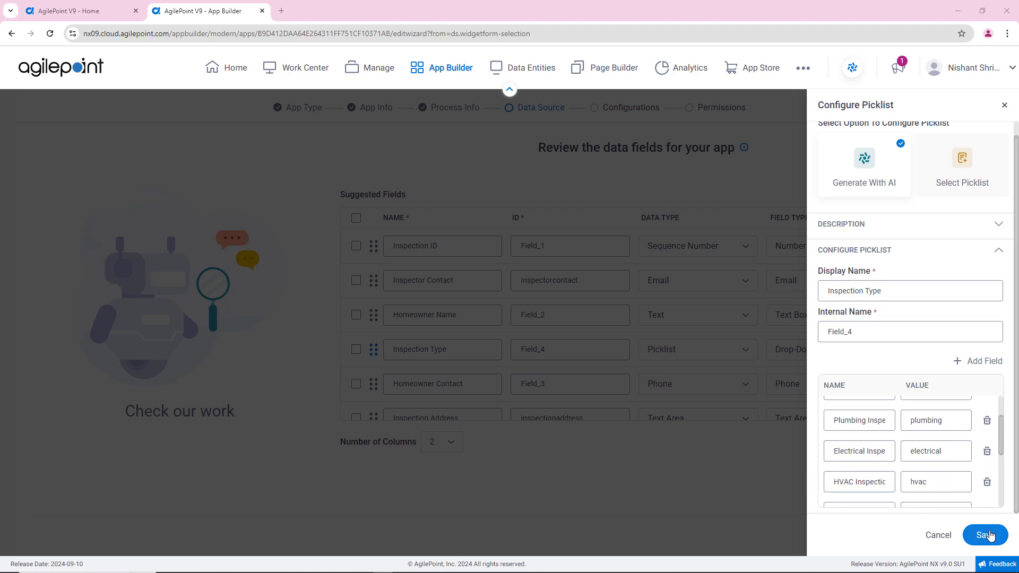
Change the generated picklist's display name to "Inspection Type LD" and save the picklist.
click(910, 295)
text(LD)
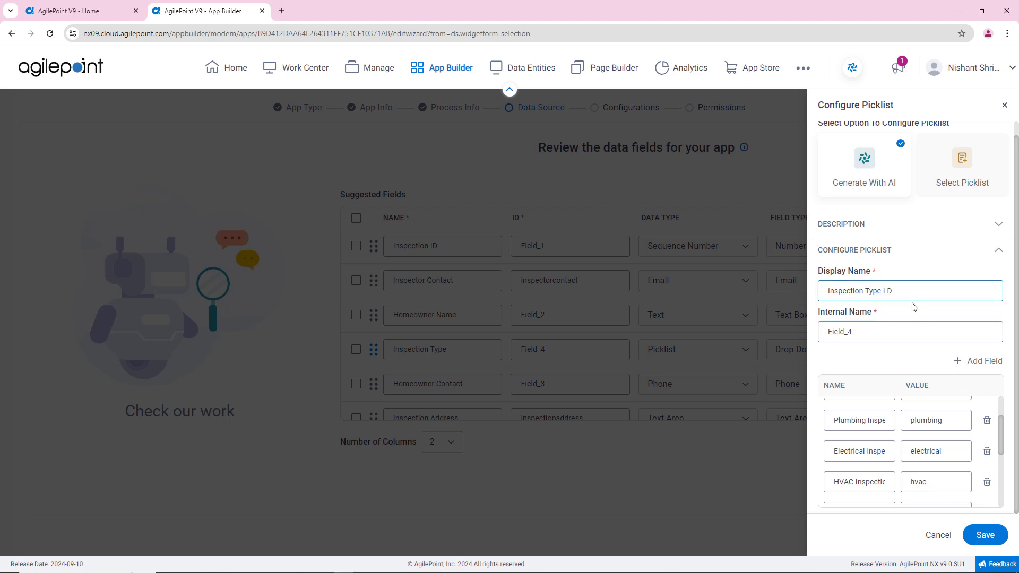
click(991, 532)
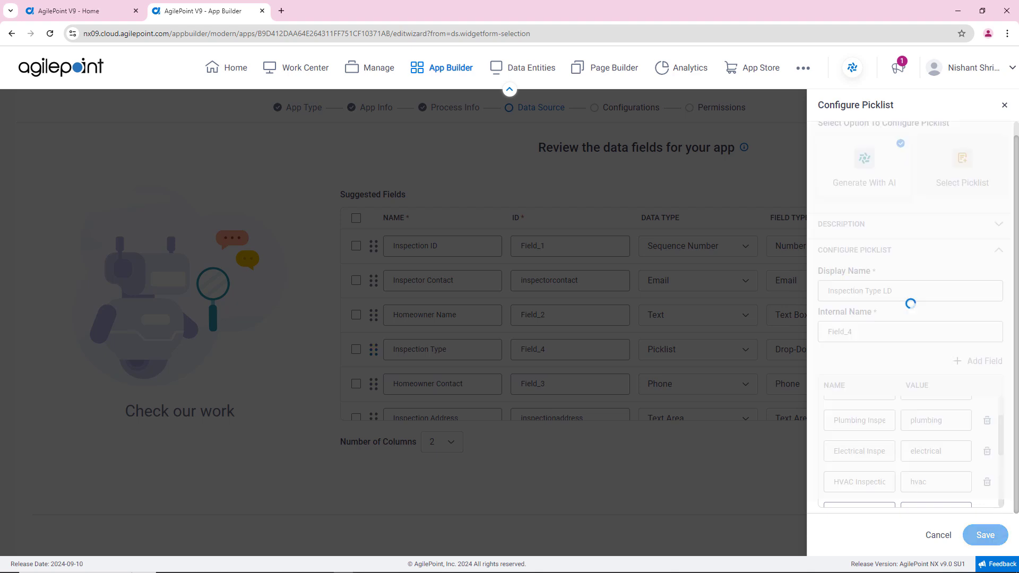
Review the options of the Inspection Status picklist and save its configuration.
scroll(573, 330, down, 4)
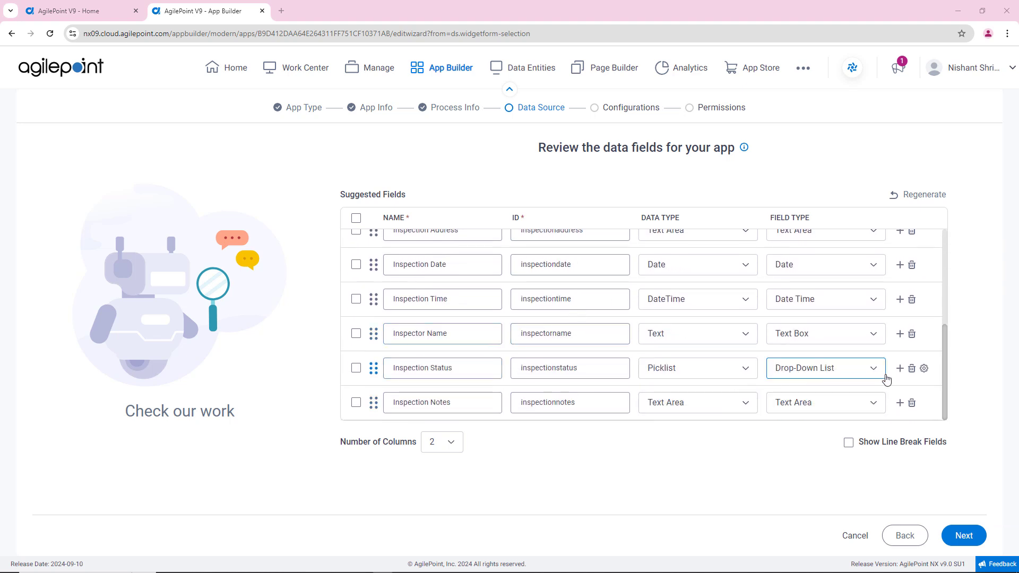
click(923, 368)
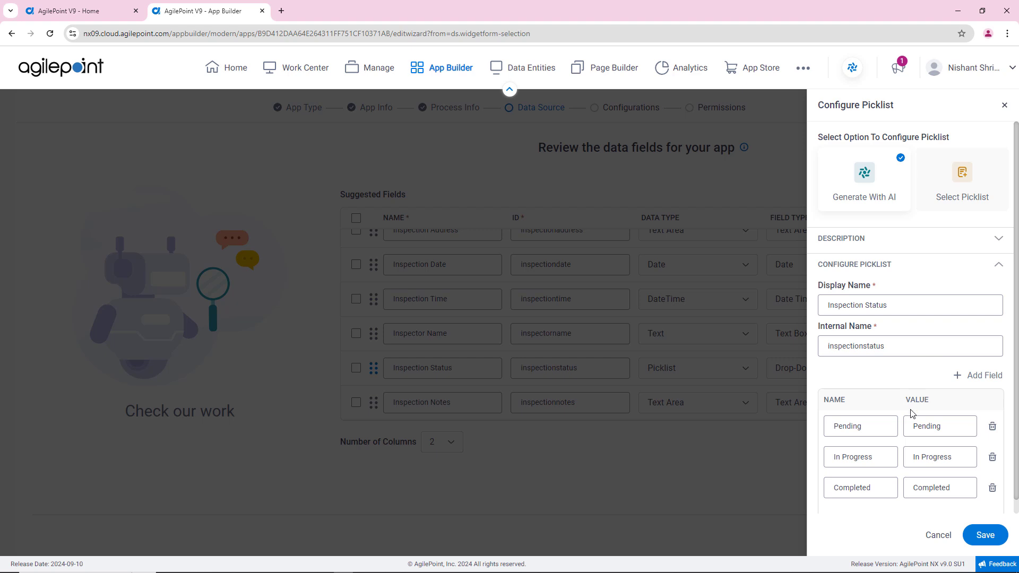
click(912, 428)
click(985, 531)
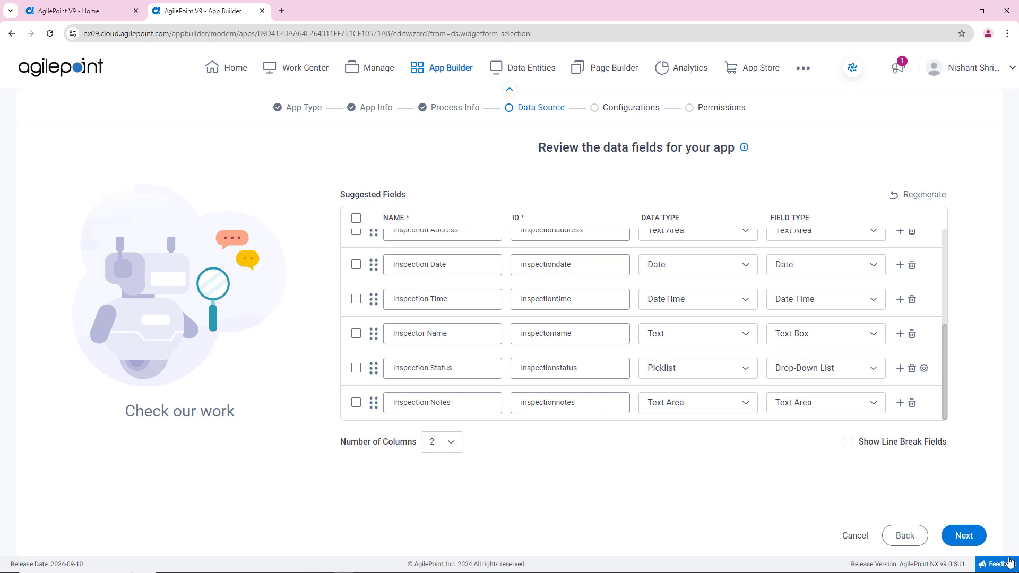
Accept the data fields and set up the entity with display name "HomeInspection LD" and Inspection ID as primary field.
click(969, 534)
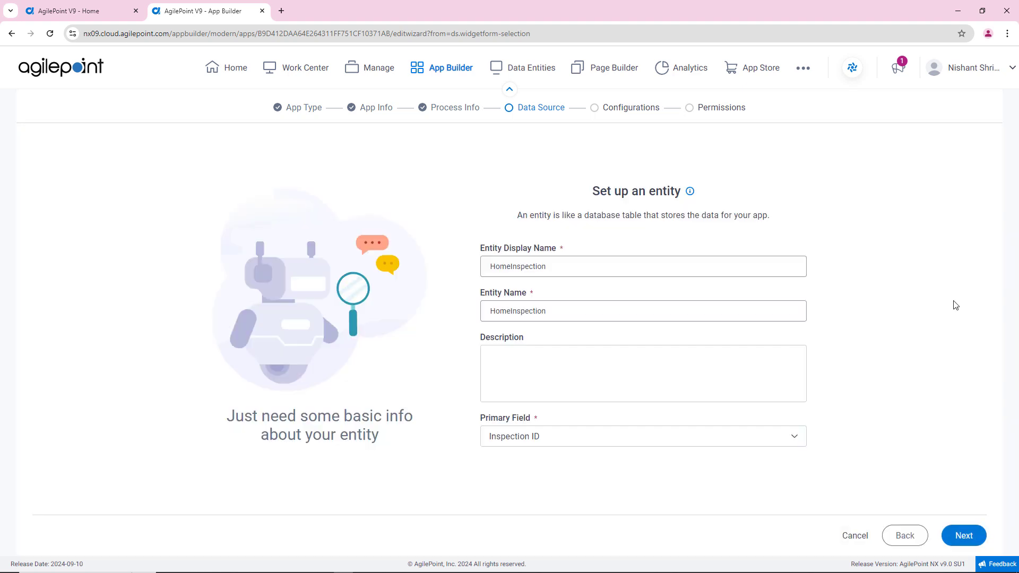
click(564, 266)
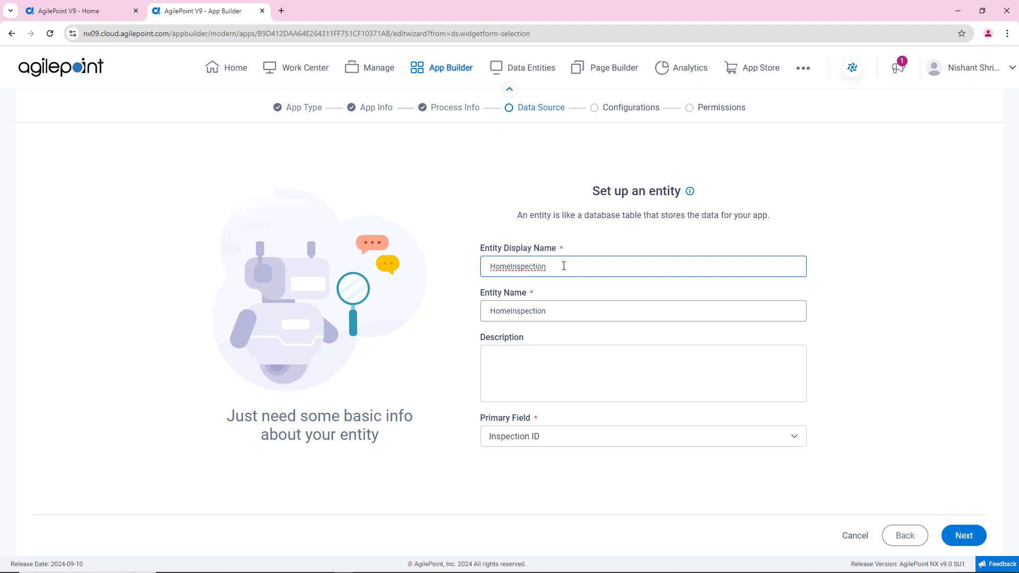
text(LD)
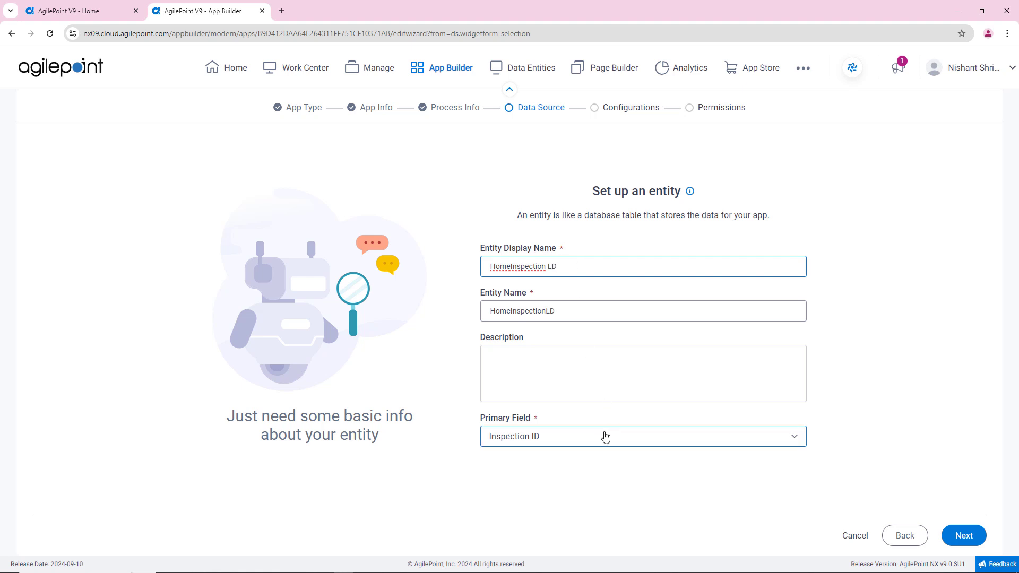
click(510, 444)
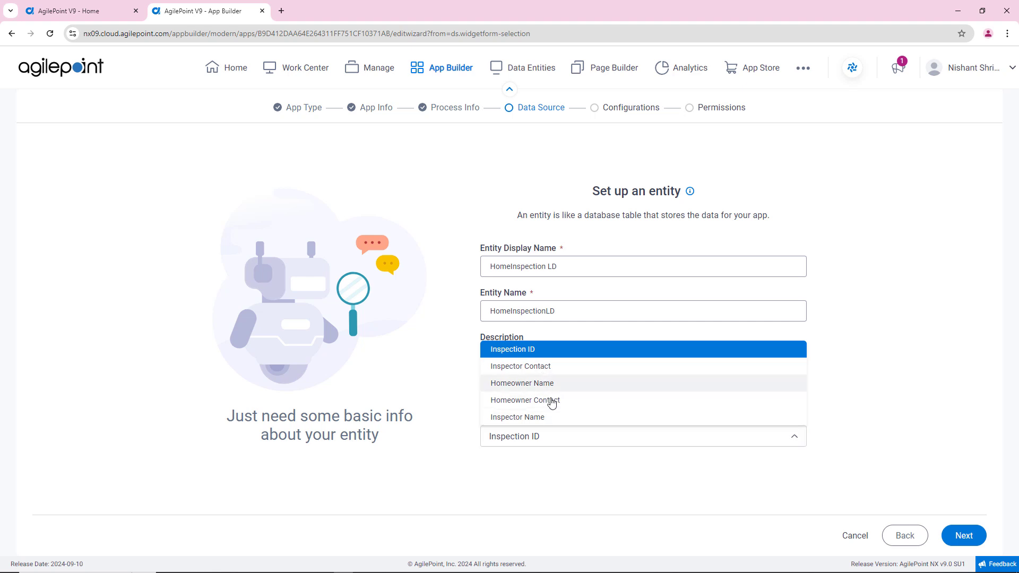
click(550, 350)
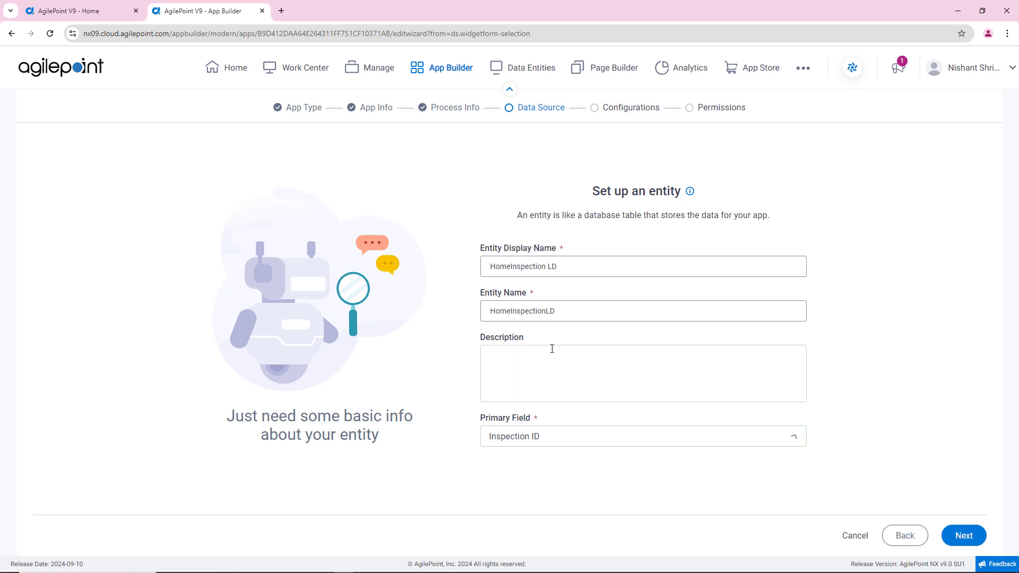
click(964, 536)
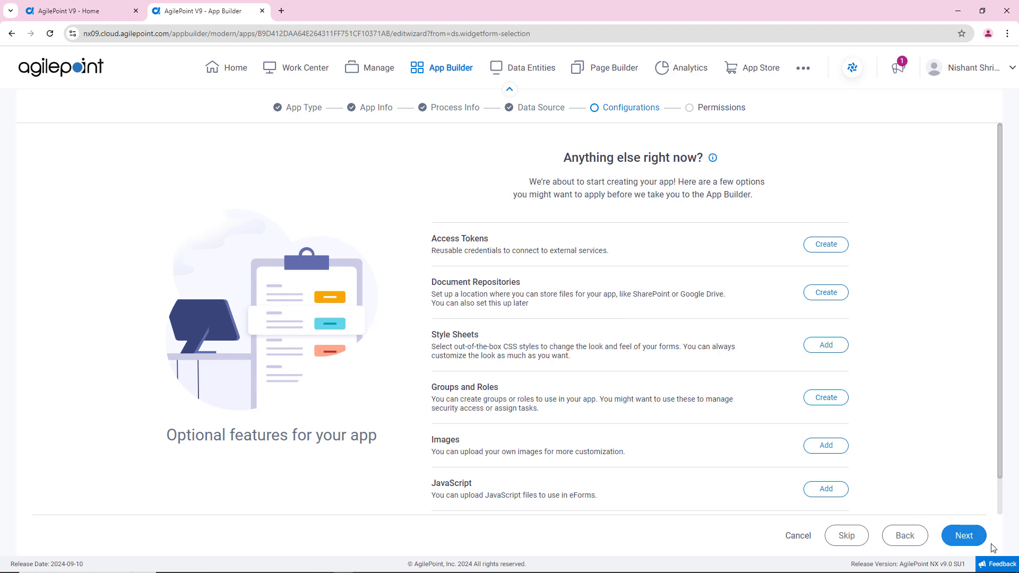
Create the app without optional features, keeping the default permissions, and open its new-record form for designing.
click(965, 536)
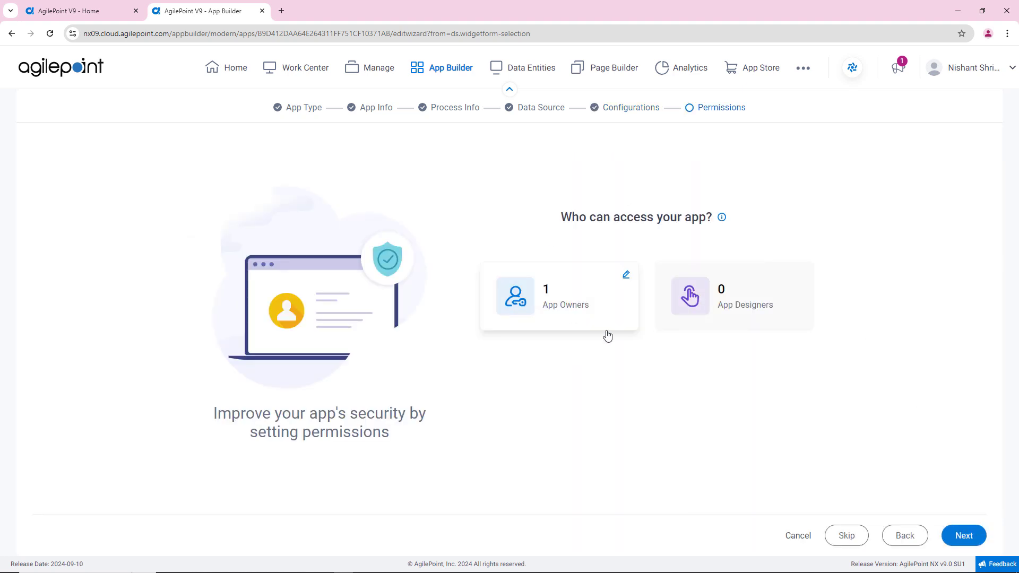
click(964, 544)
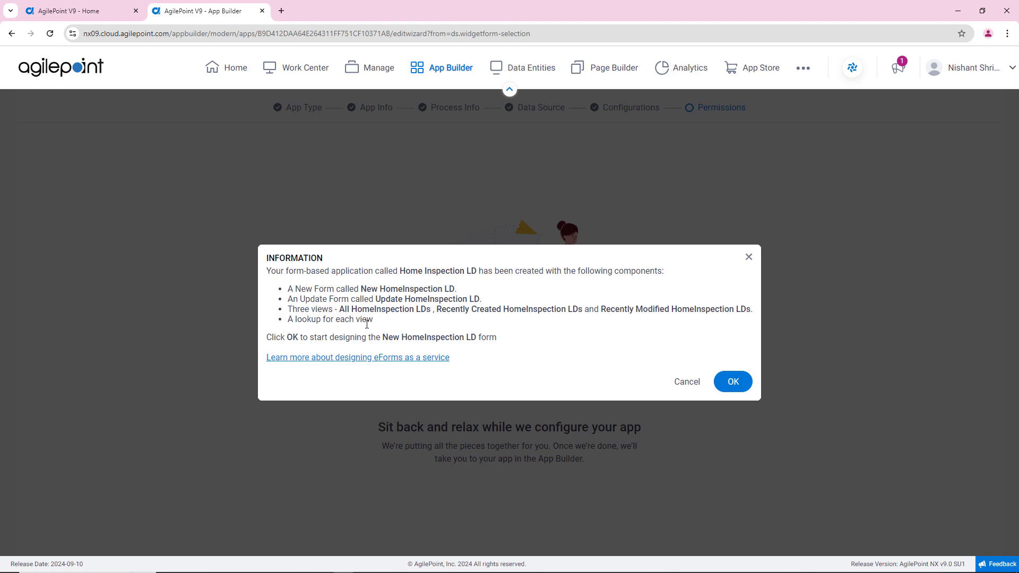
click(732, 382)
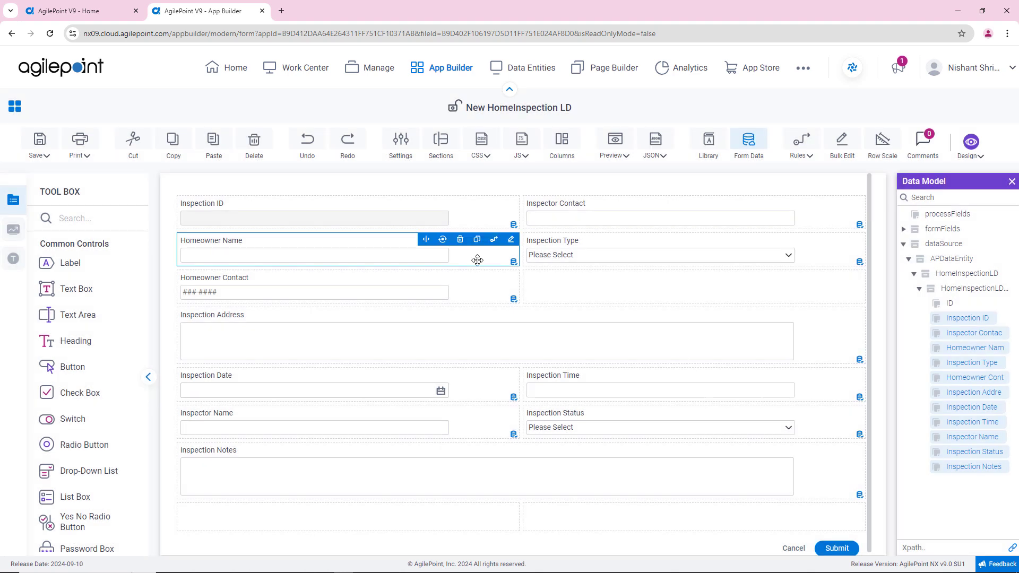
Preview the form as PC Browser, check the Inspection Type options, and close the preview.
click(608, 145)
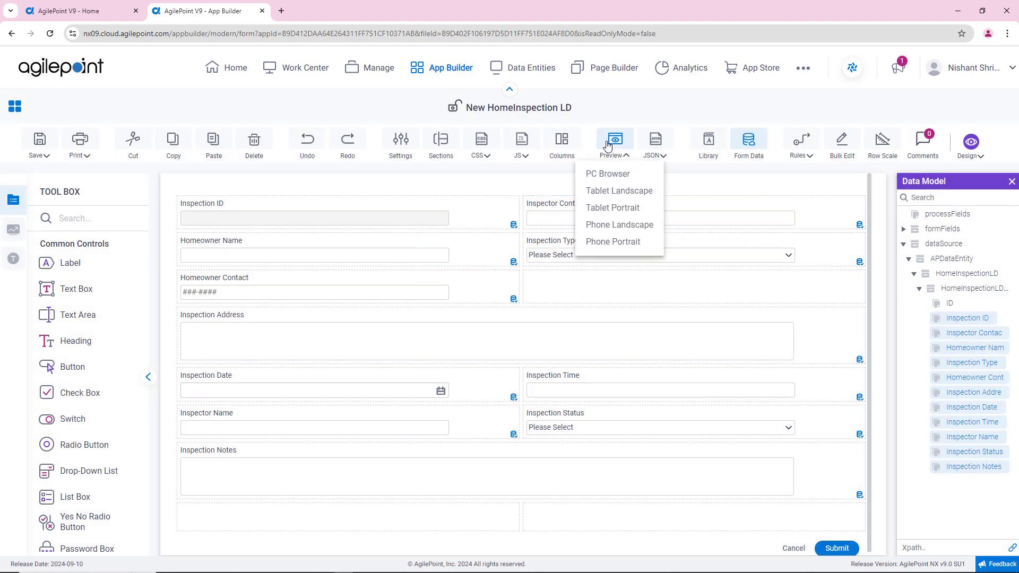
click(608, 173)
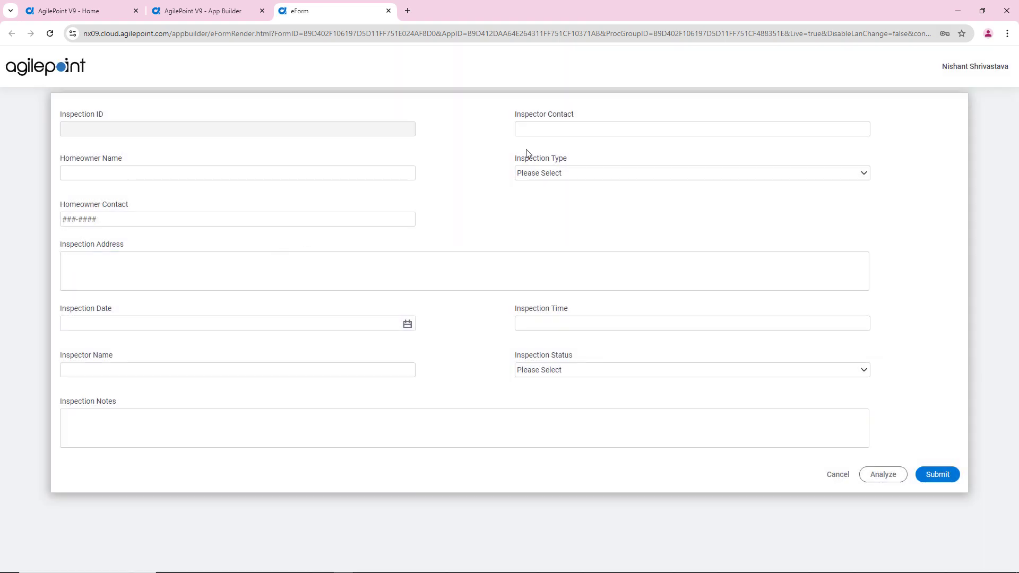
click(562, 173)
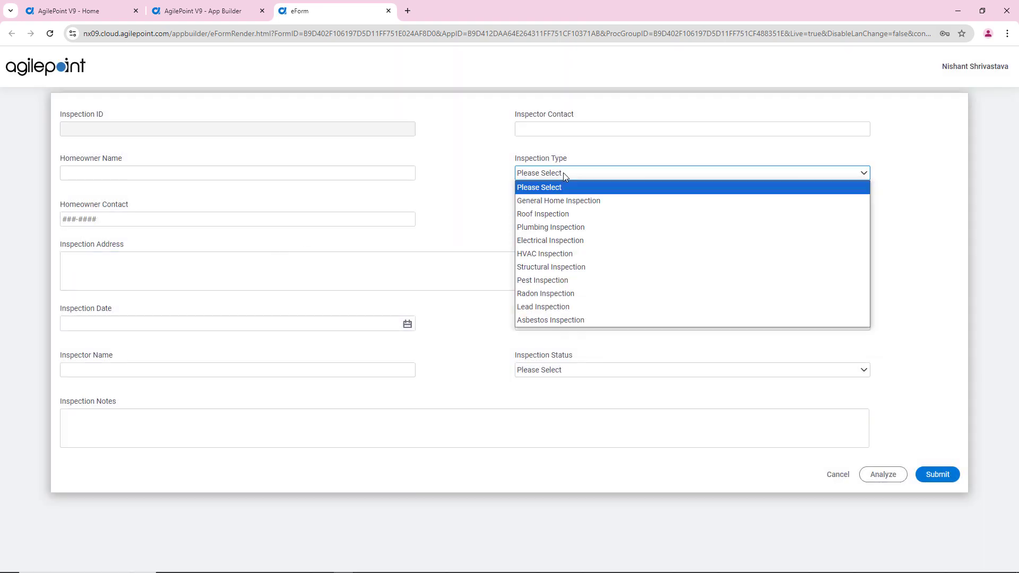
click(520, 345)
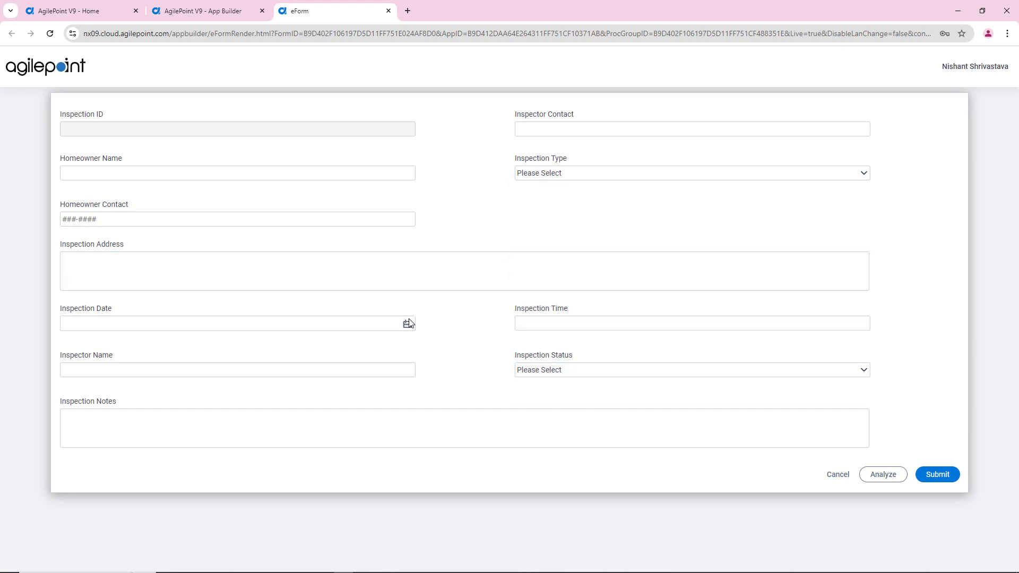
click(212, 365)
click(389, 11)
Save and check in the form, and check in all of the app's checked-out files.
click(39, 148)
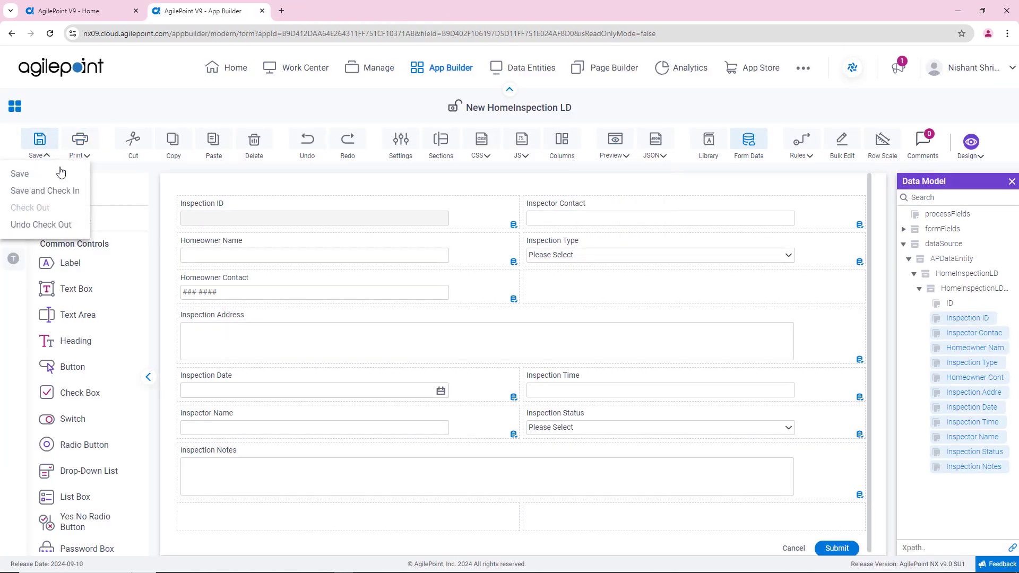
click(56, 190)
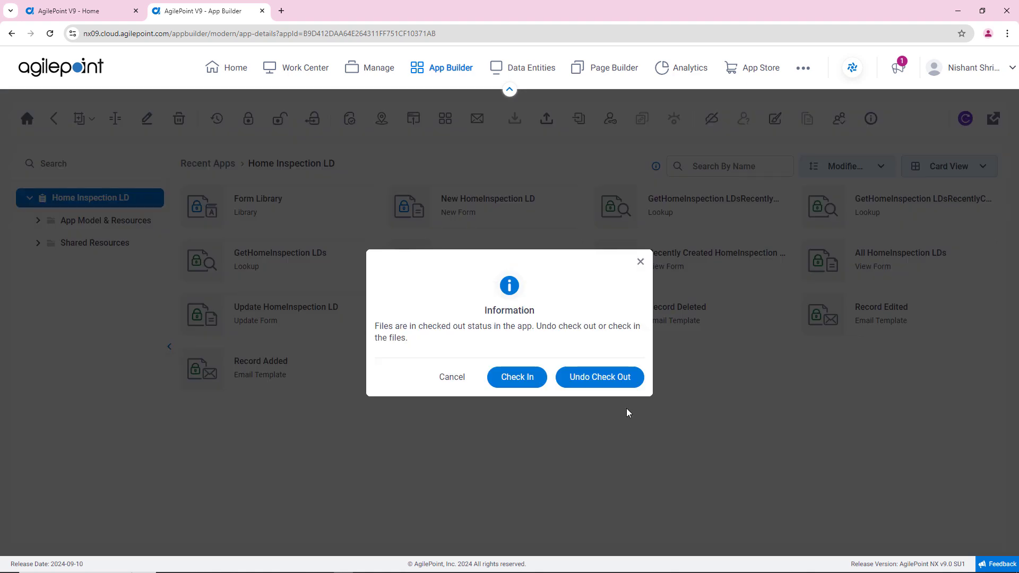
click(516, 377)
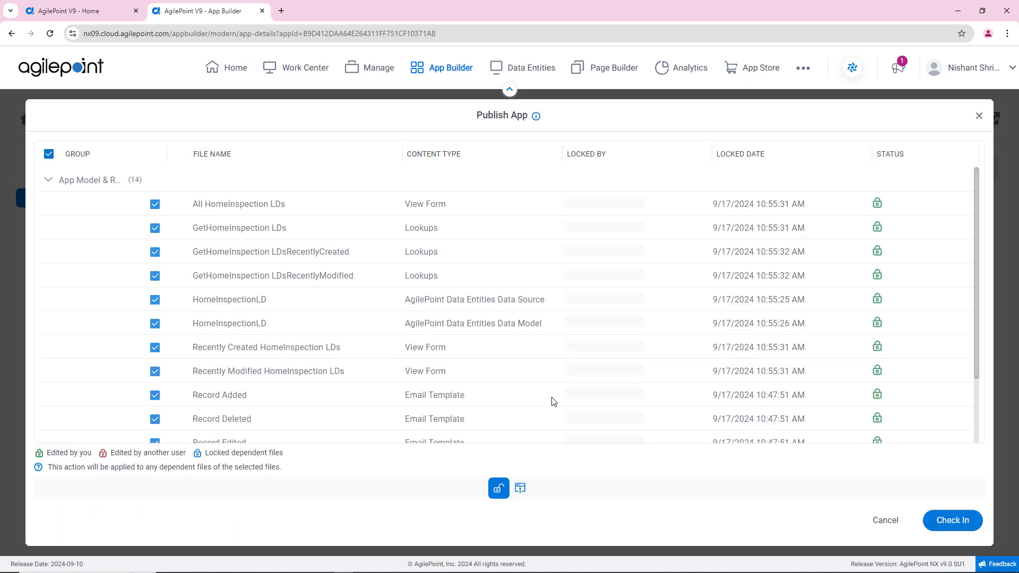
click(941, 521)
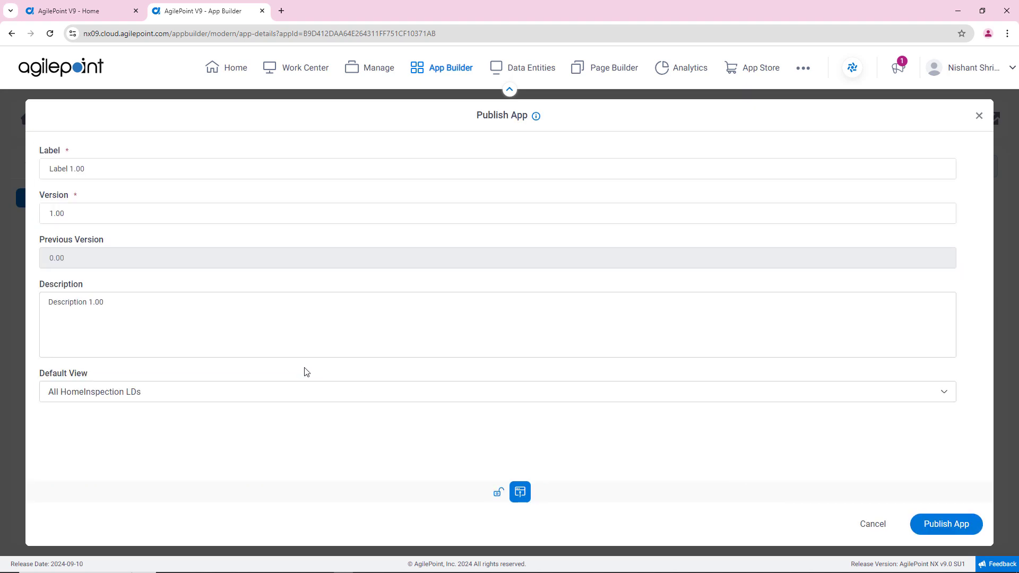
Publish the app as version 1.00 with All HomeInspection LDs as the default view.
click(151, 392)
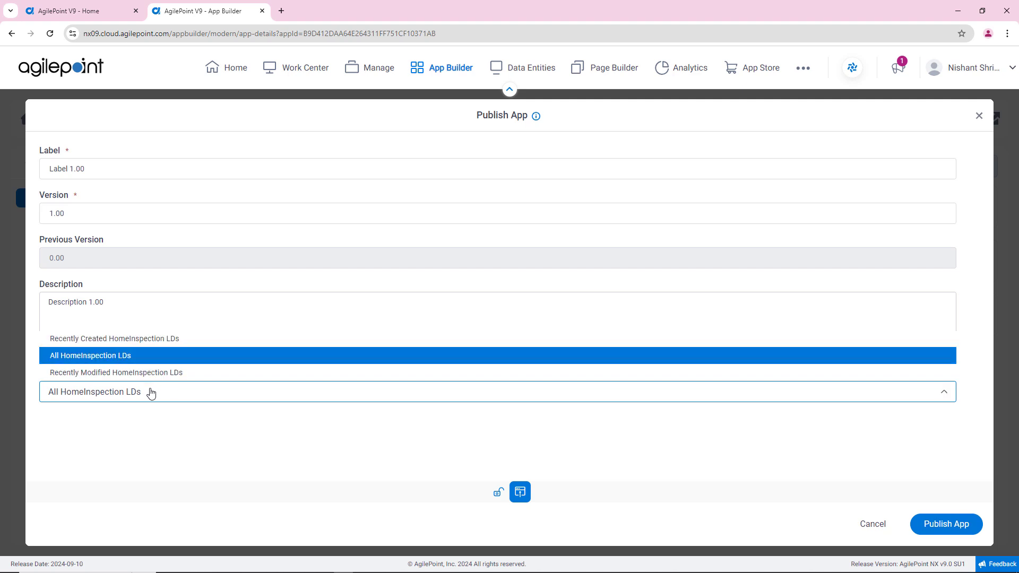
click(152, 356)
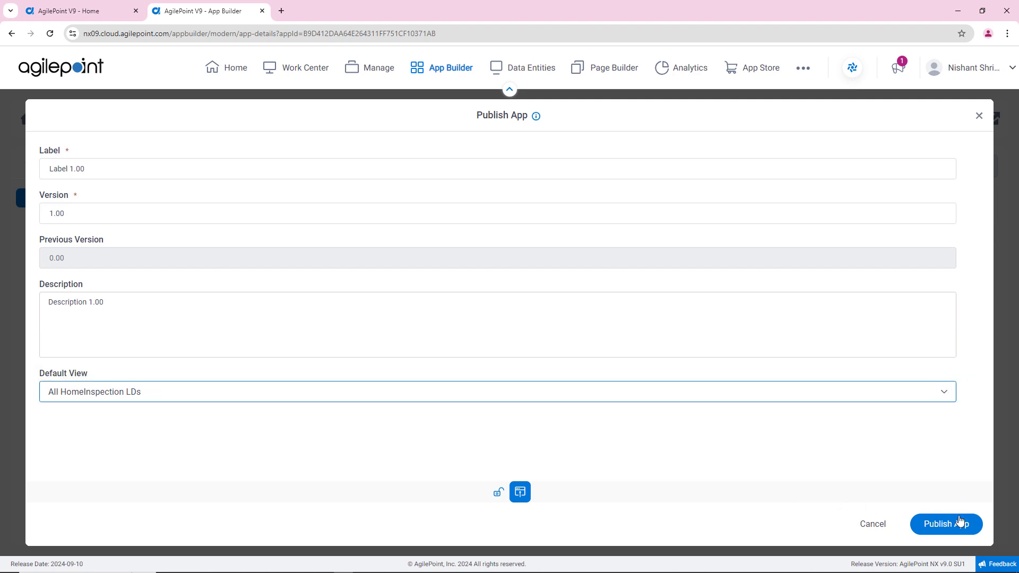
click(961, 523)
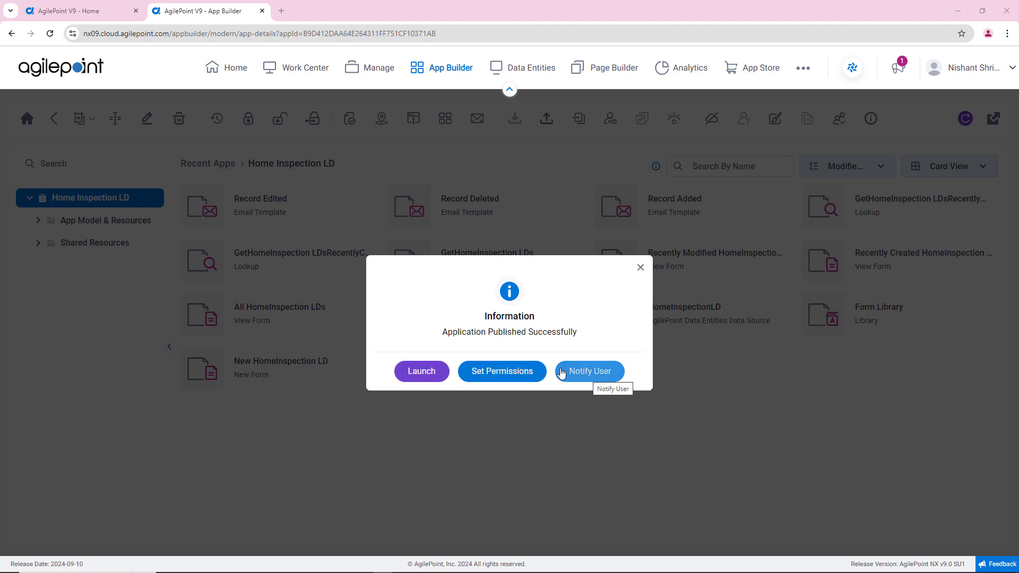
Launch the published app, look at its available views, and start a new home inspection record.
click(412, 377)
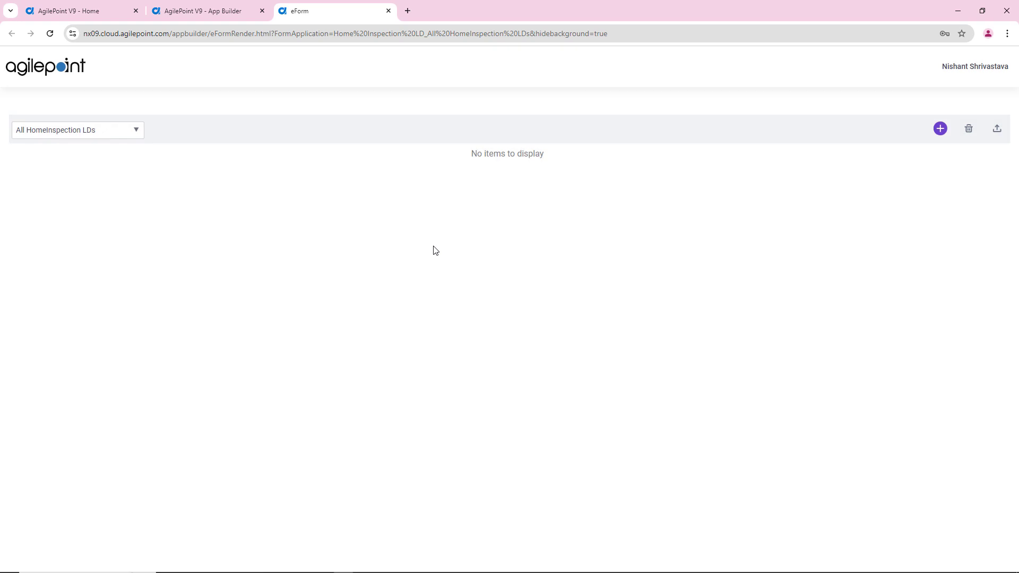
click(134, 130)
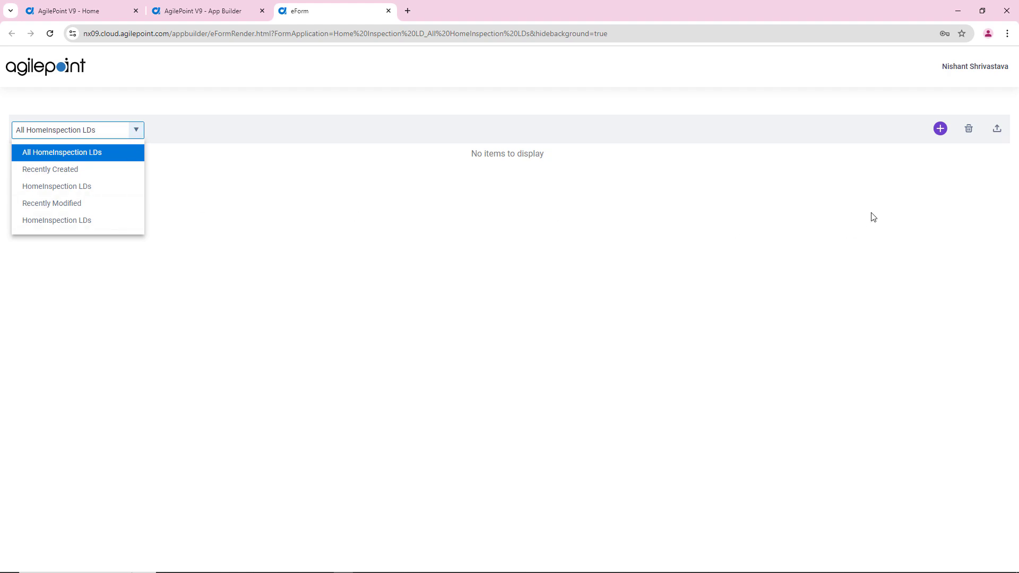
click(932, 157)
click(939, 129)
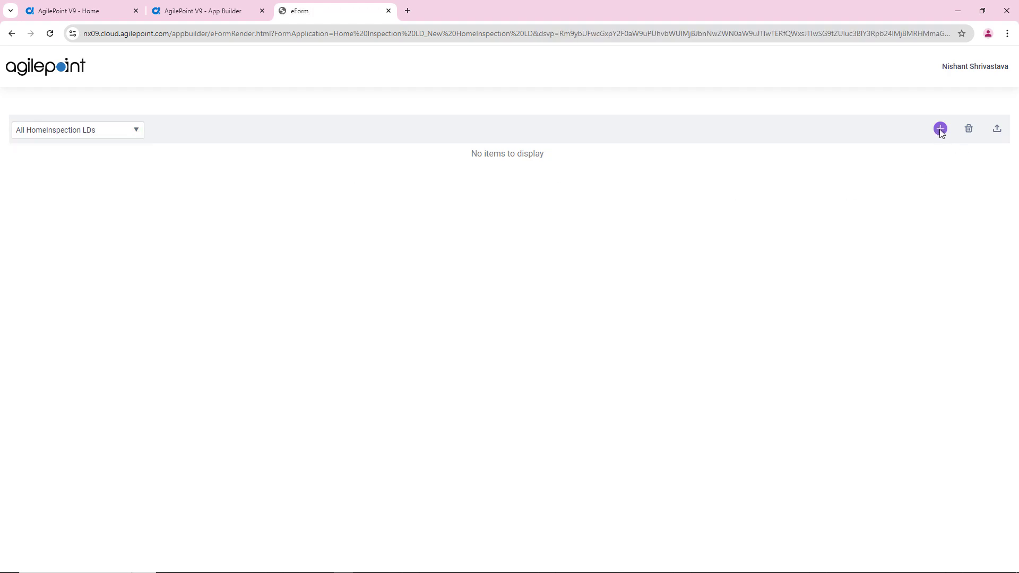